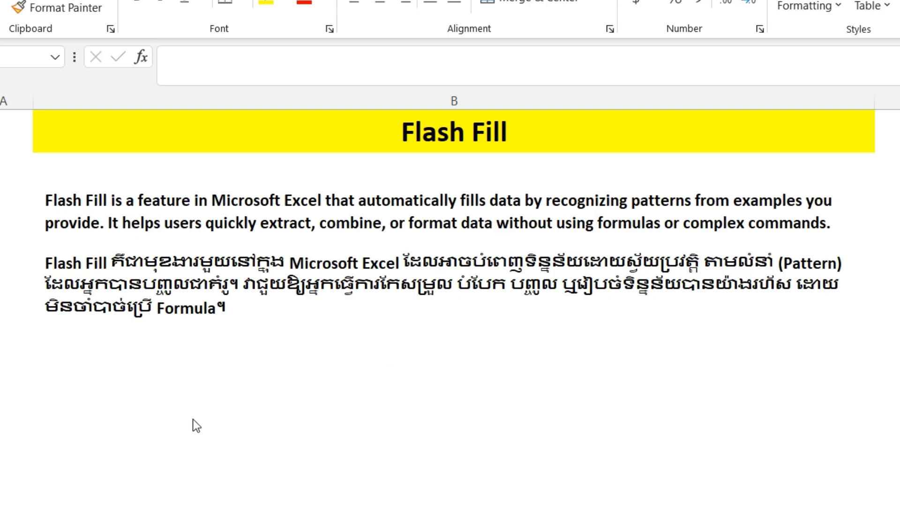
- Look over the yellow Flash Fill title and its English and Khmer explanation paragraphs
left_click(201, 364)
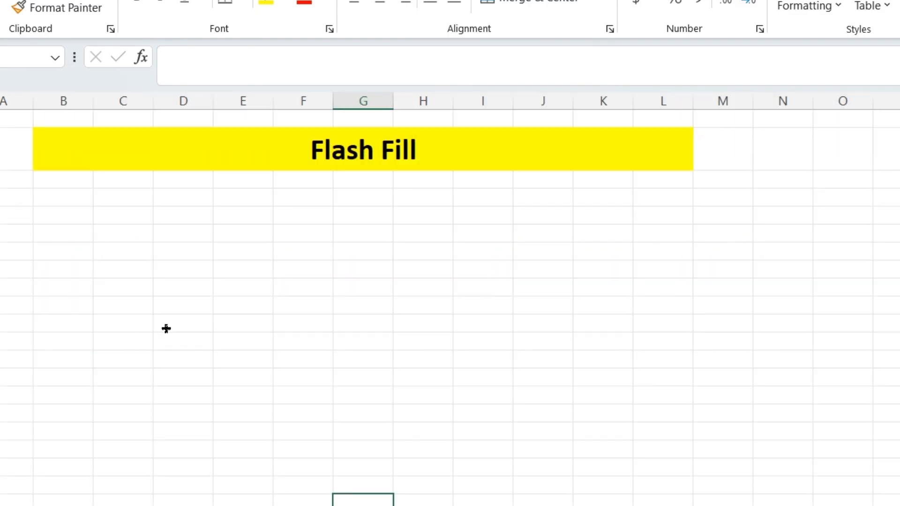
- Switch to the Flash Fill sheet and enter a 'Name' heading in column B
left_click(166, 328)
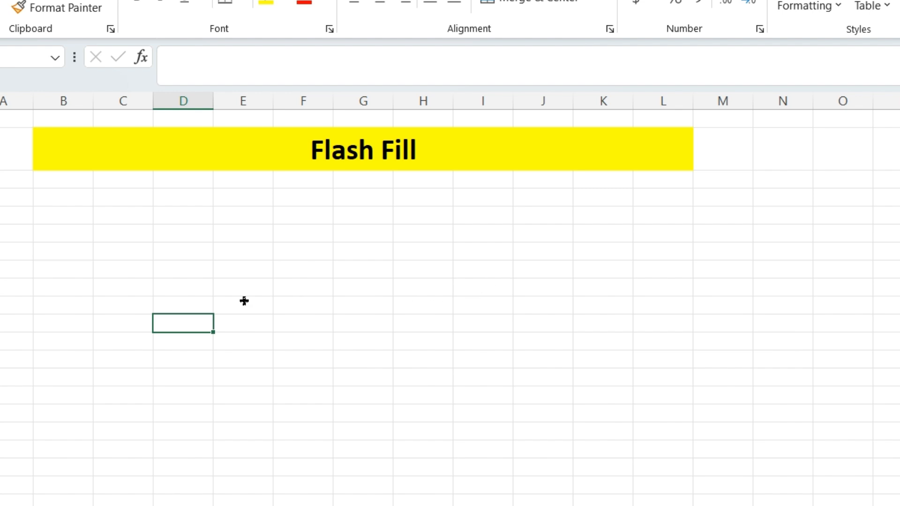
left_click(217, 248)
left_click(69, 213)
left_click(155, 217)
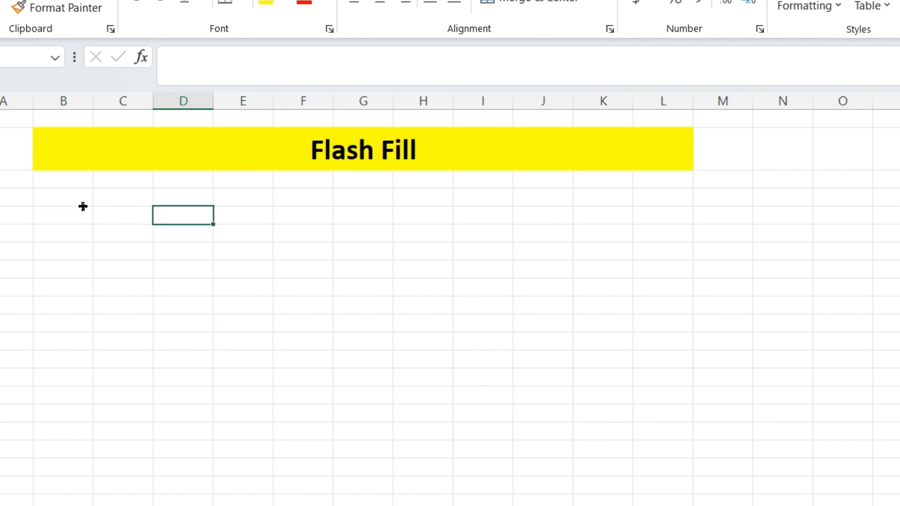
left_click(75, 222)
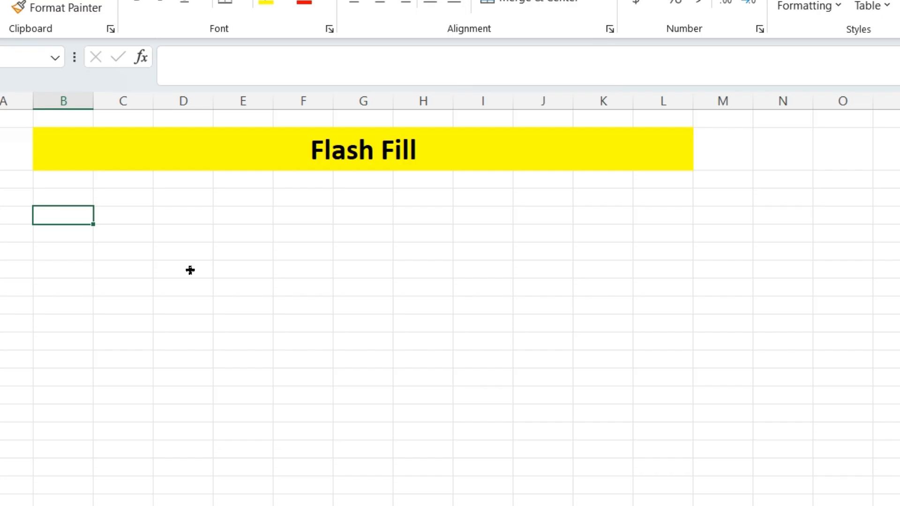
type("N")
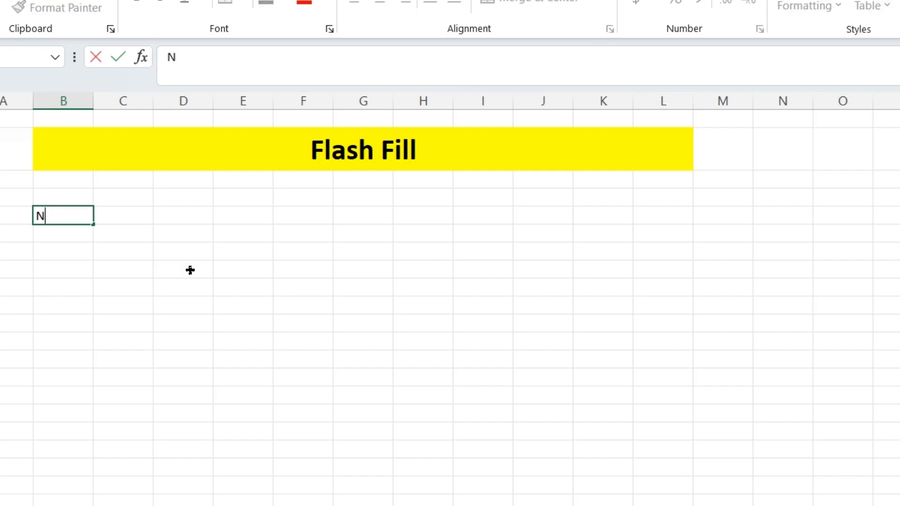
type("amne")
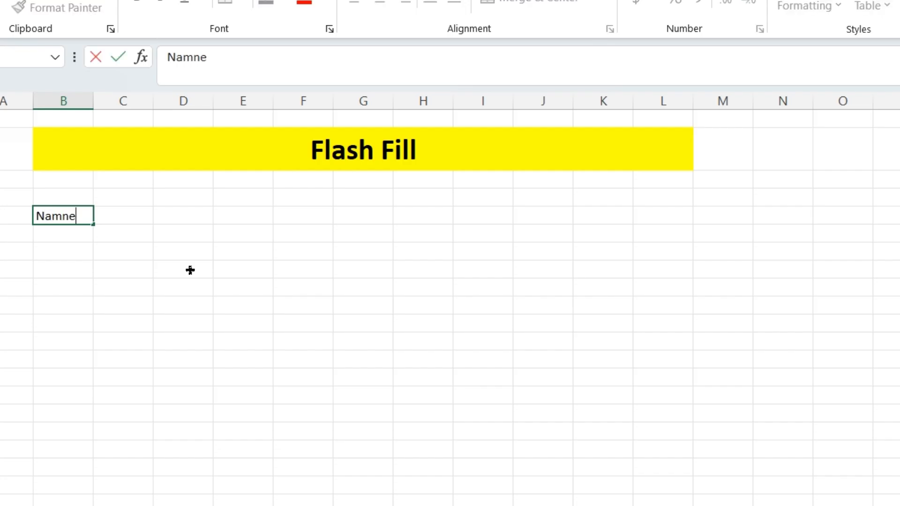
key("BackSpace")
key("BackSpace")
type("e")
key("Tab")
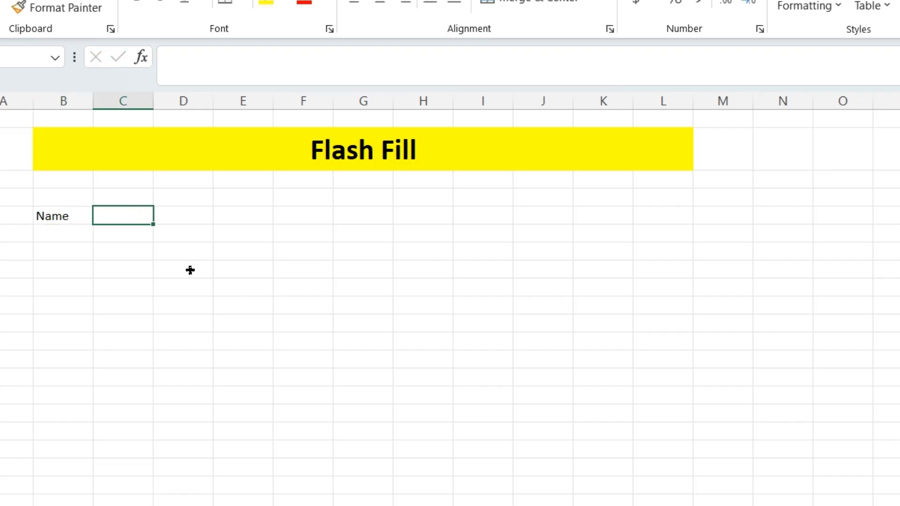
type("S")
key("BackSpace")
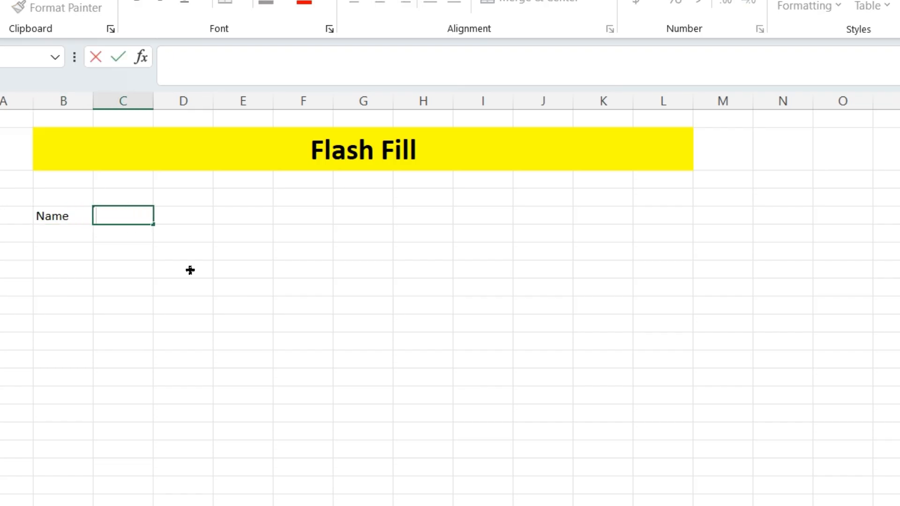
left_click(69, 230)
- Change the headings to 'First Name' in column B and 'Last Name' in column C
left_click(74, 211)
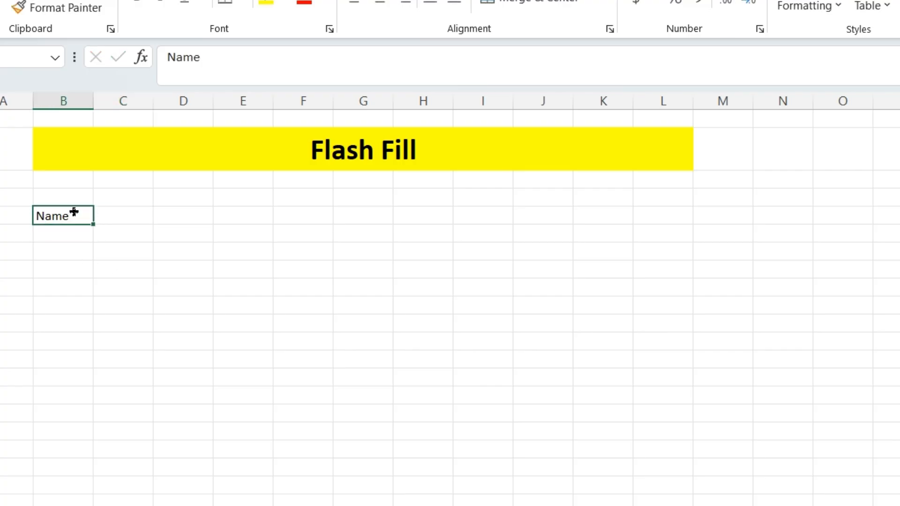
type("First")
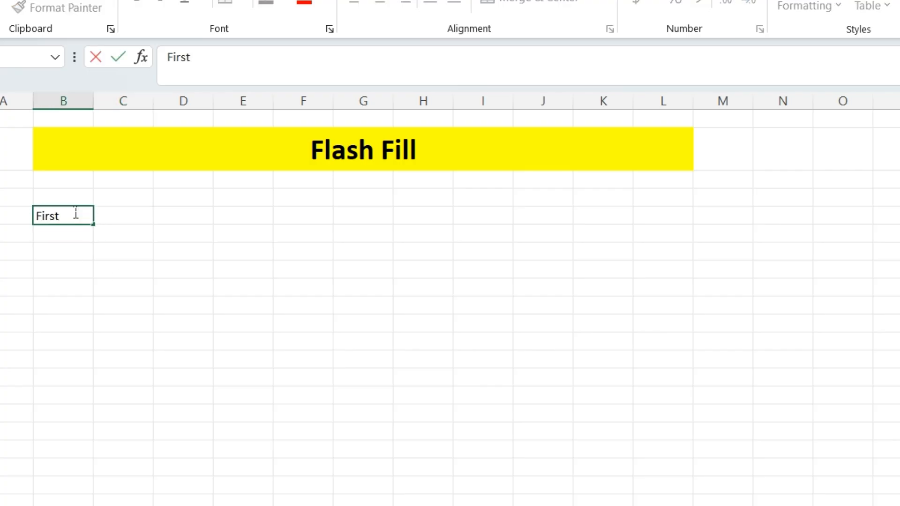
type(" Name")
left_click(134, 263)
left_click(133, 213)
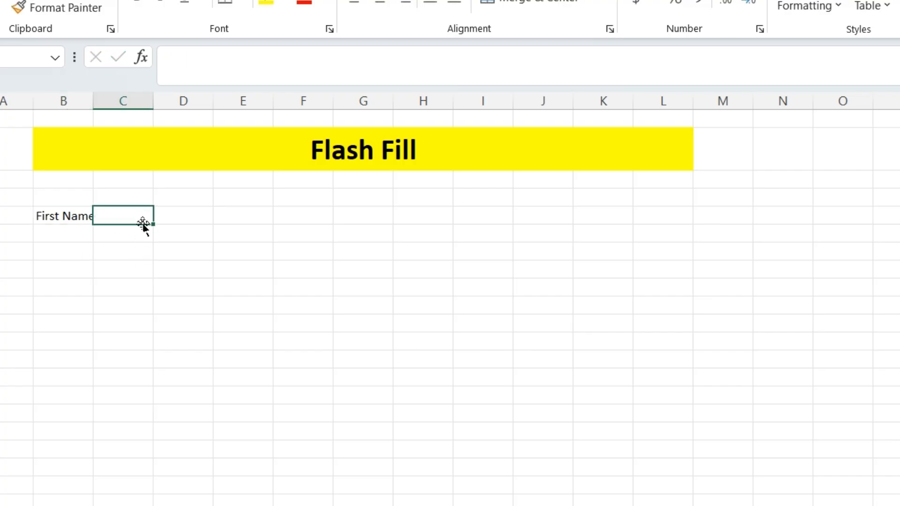
type("Last")
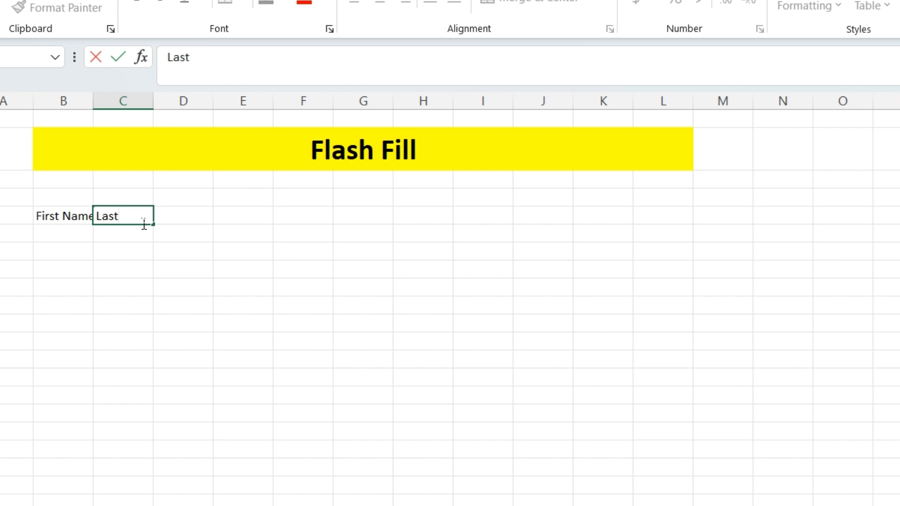
type(" Name")
left_click(243, 341)
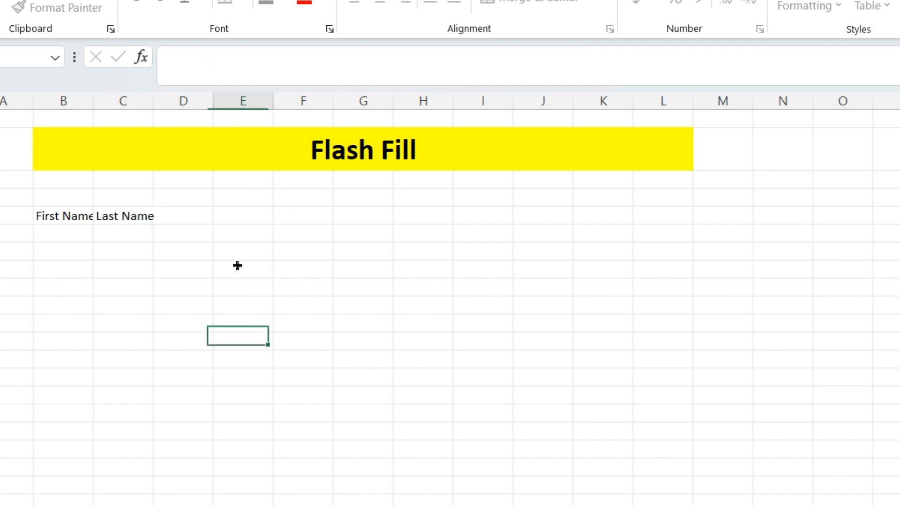
- Widen columns B and C to fit the First Name and Last Name headings
double_click(152, 103)
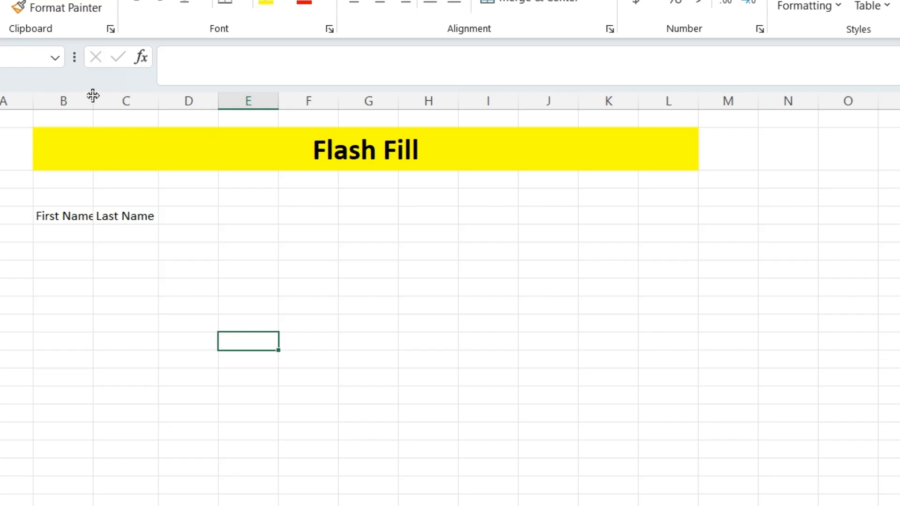
left_click_drag(93, 95, 117, 97)
left_click(207, 251)
left_click_drag(84, 213, 169, 222)
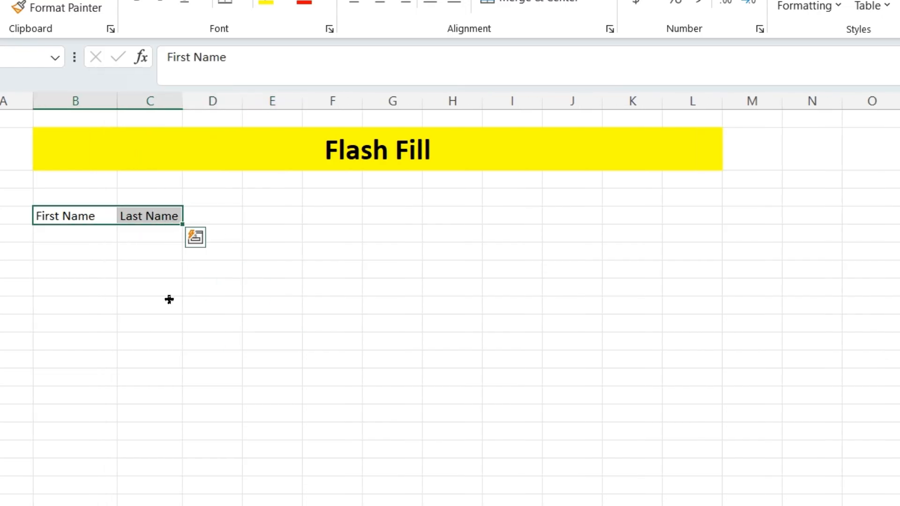
left_click(126, 284)
- Apply All Borders to both name columns down to row 24 and fill the headings yellow
left_click_drag(99, 215, 160, 505)
left_click(247, 2)
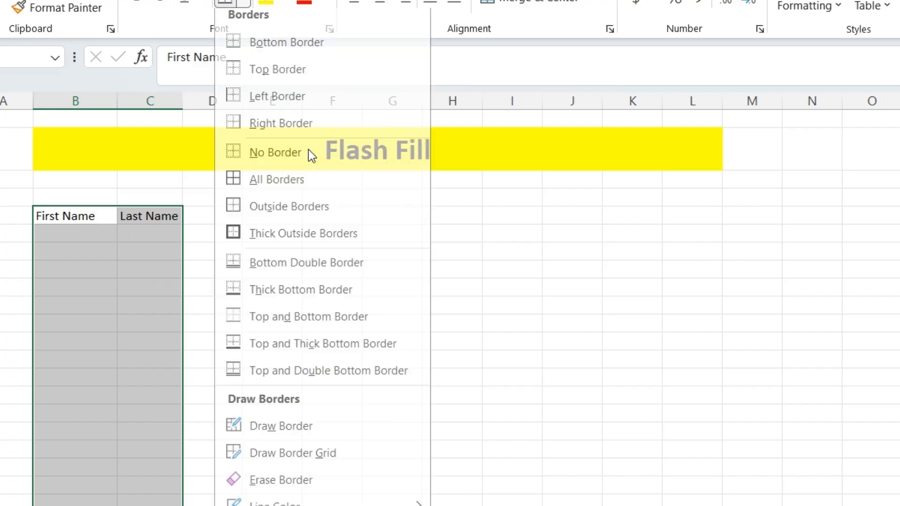
left_click(232, 189)
left_click(195, 301)
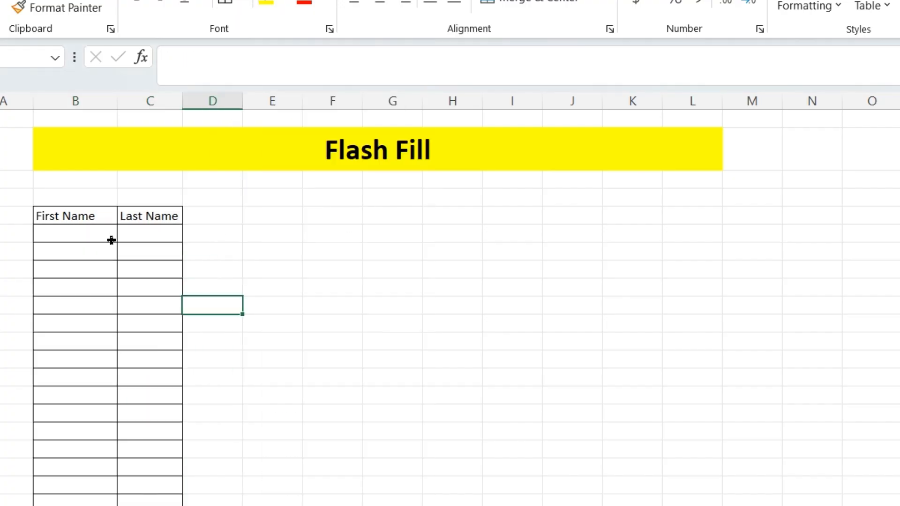
left_click_drag(93, 222, 146, 217)
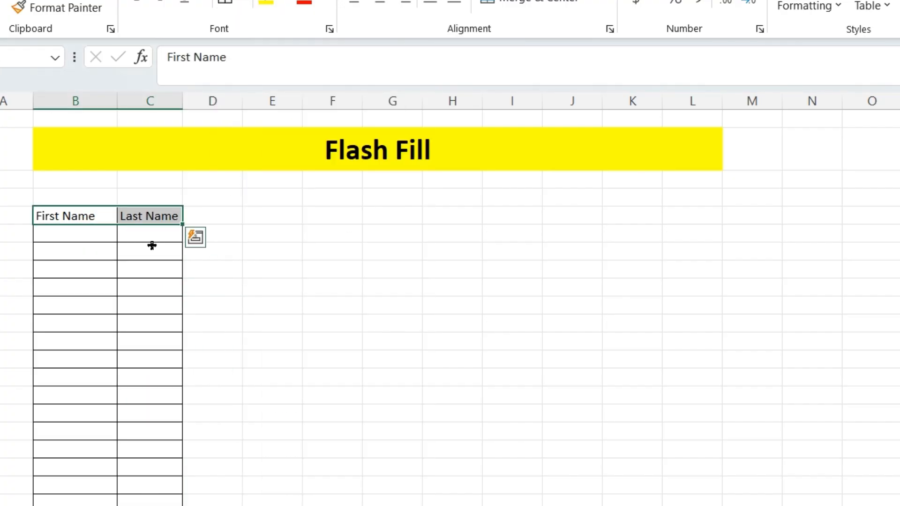
left_click(265, 4)
left_click(108, 233)
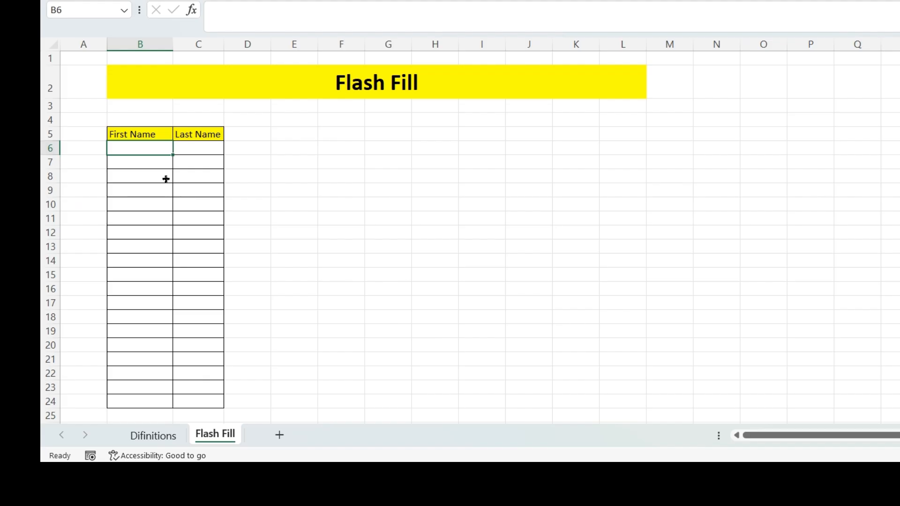
- Insert an empty column B with Ctrl+Shift+=, shifting the name table into columns C and D
left_click(135, 134)
left_click(210, 133)
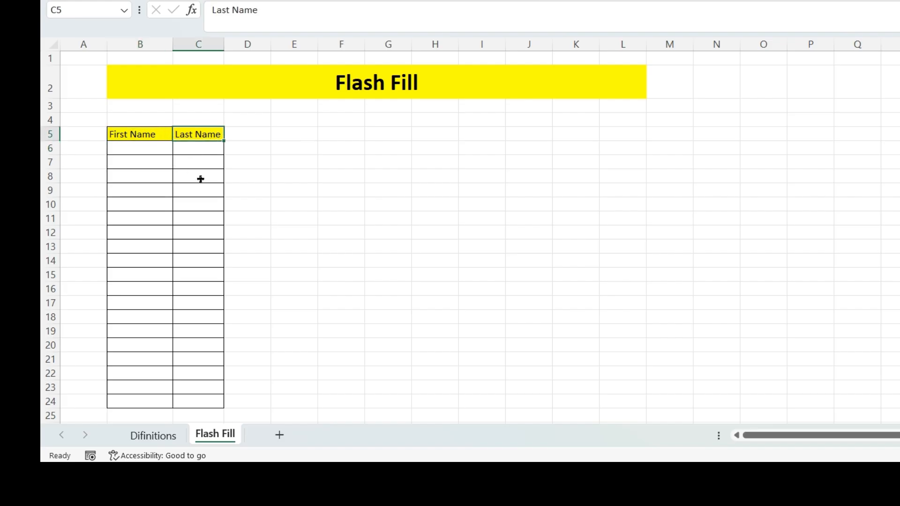
left_click_drag(198, 228, 211, 404)
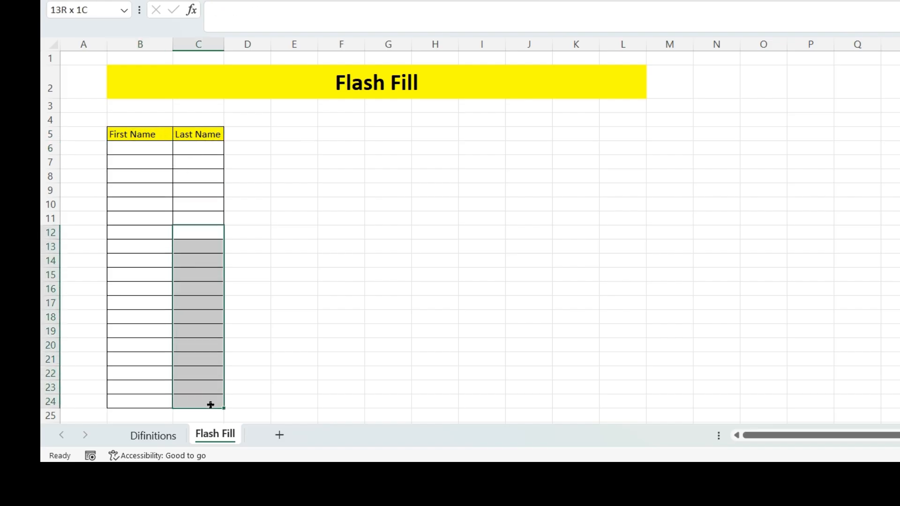
left_click(191, 205)
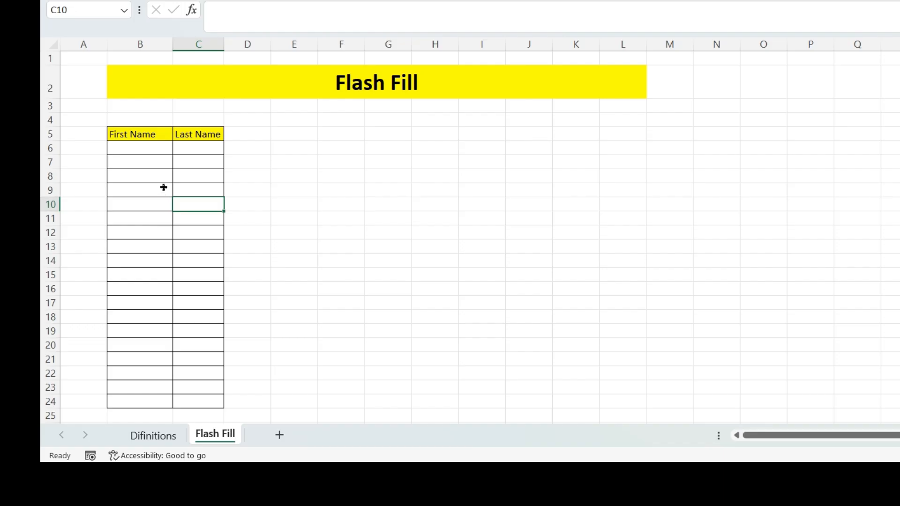
left_click(118, 45)
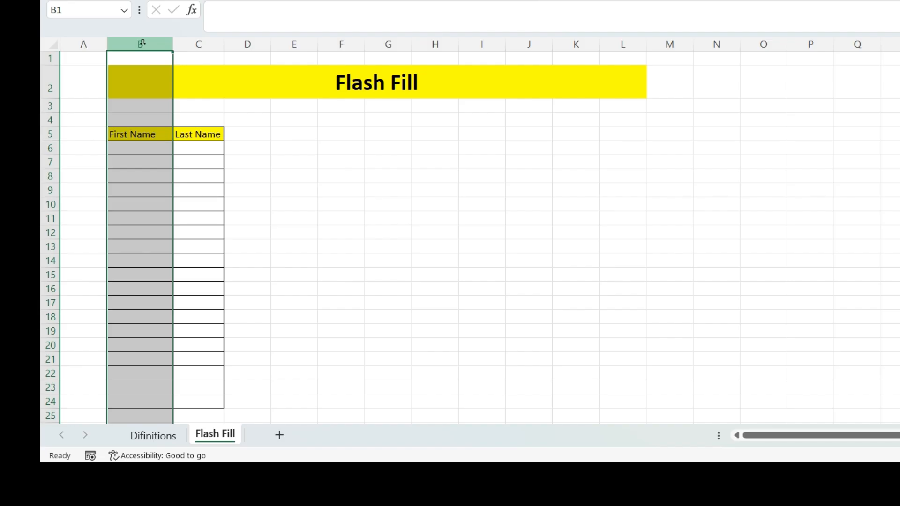
key("ctrl+plus")
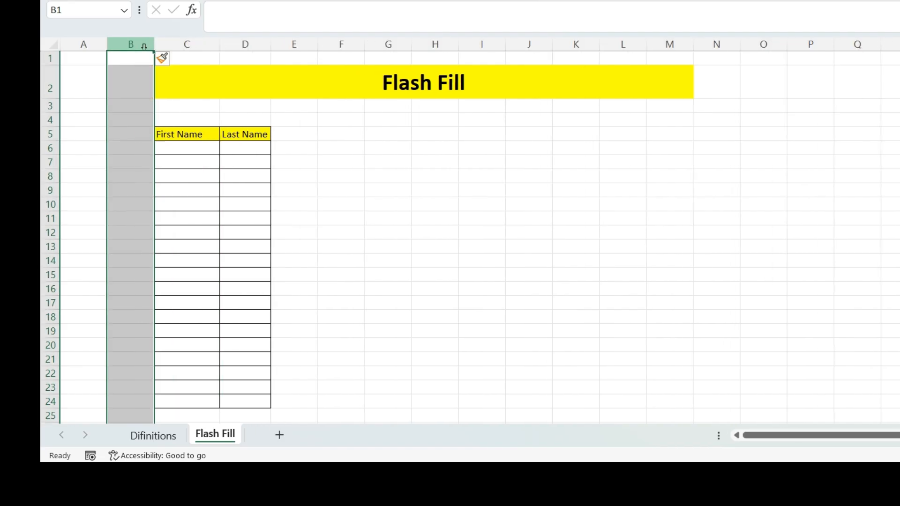
left_click(188, 163)
left_click(157, 134)
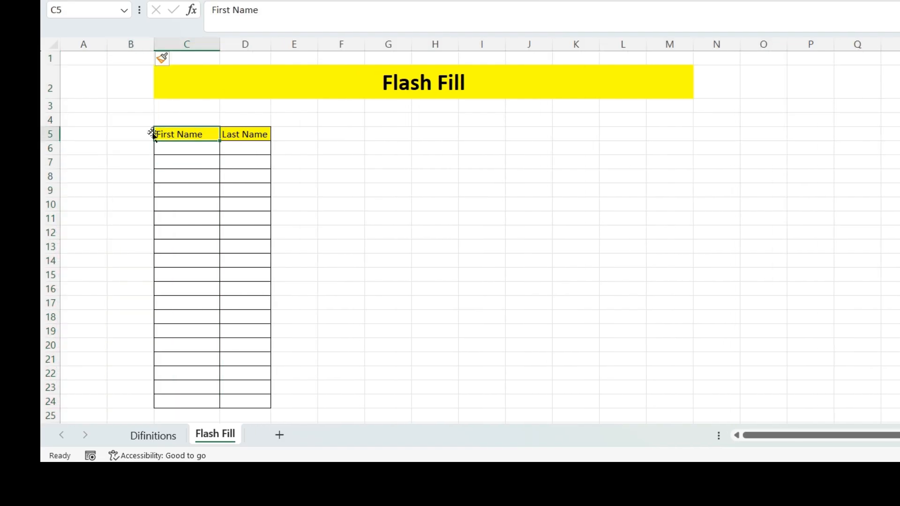
left_click(140, 134)
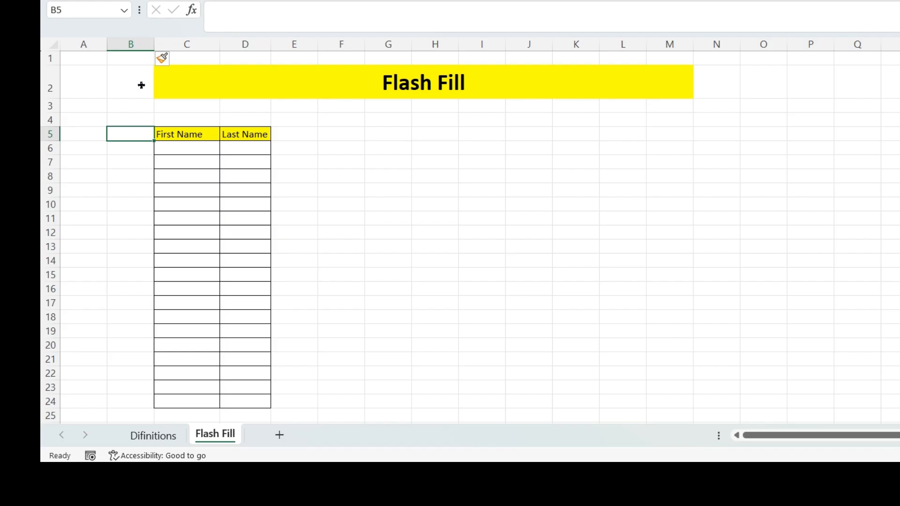
left_click(168, 162)
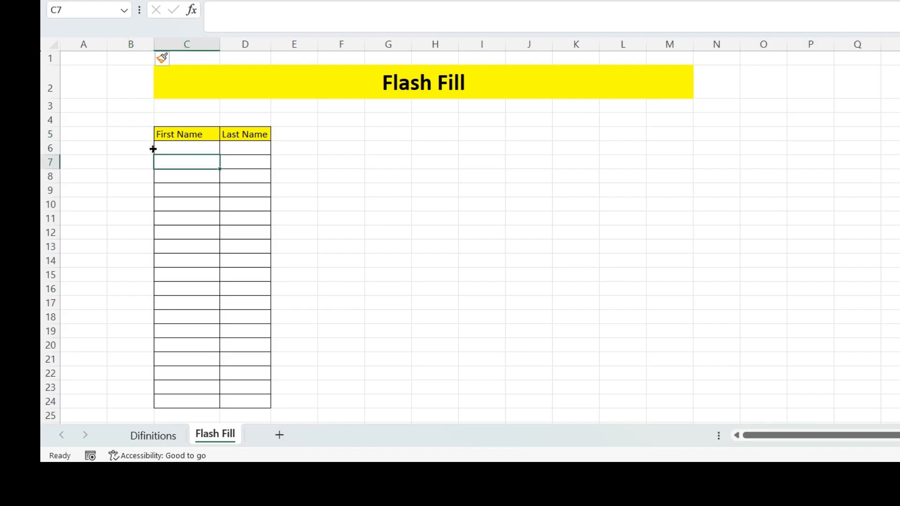
left_click(131, 129)
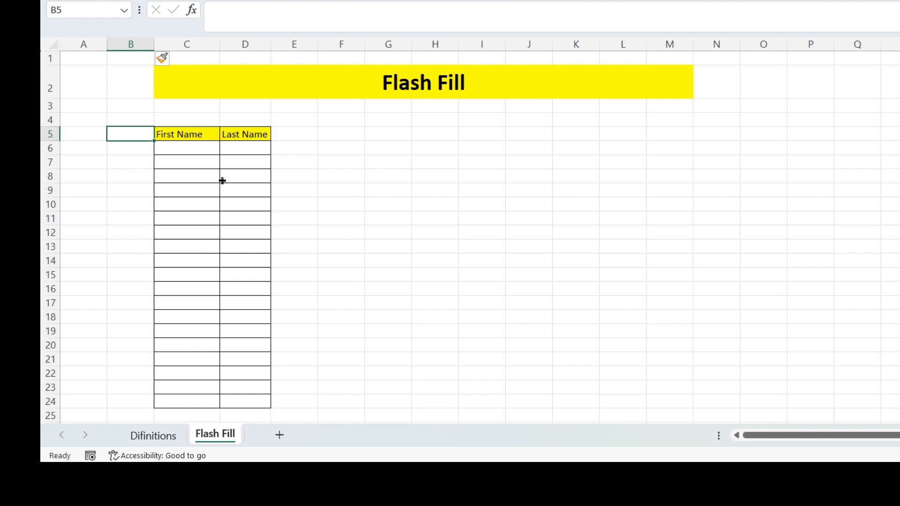
- Enter a sample full name in A5 and autofit column A to fit it
left_click(91, 133)
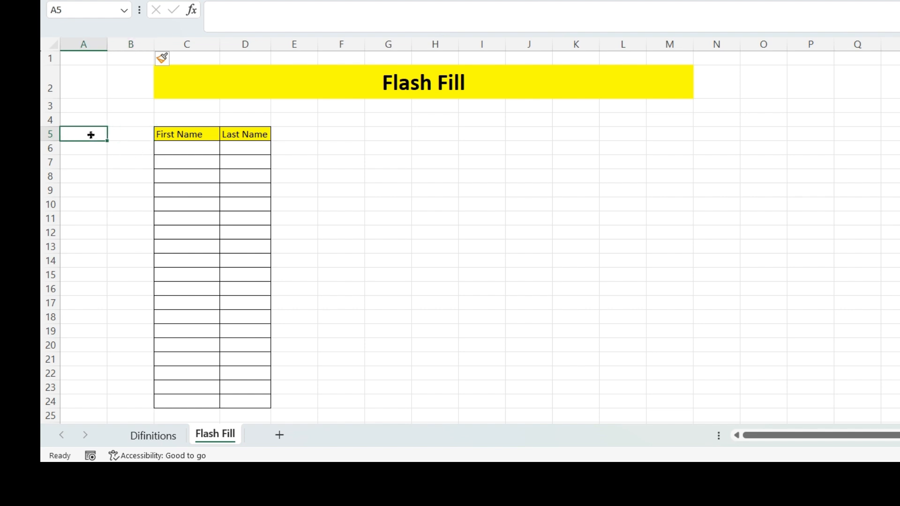
type("Jo")
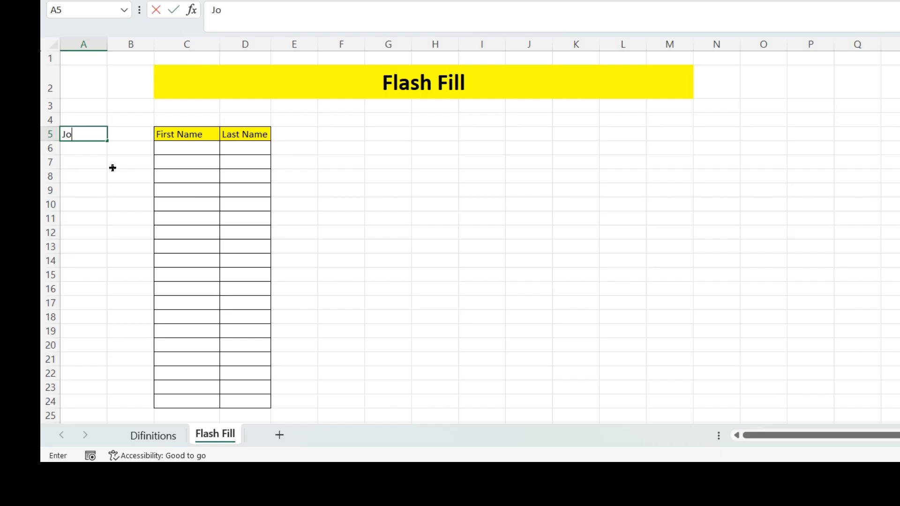
type("hn Micha")
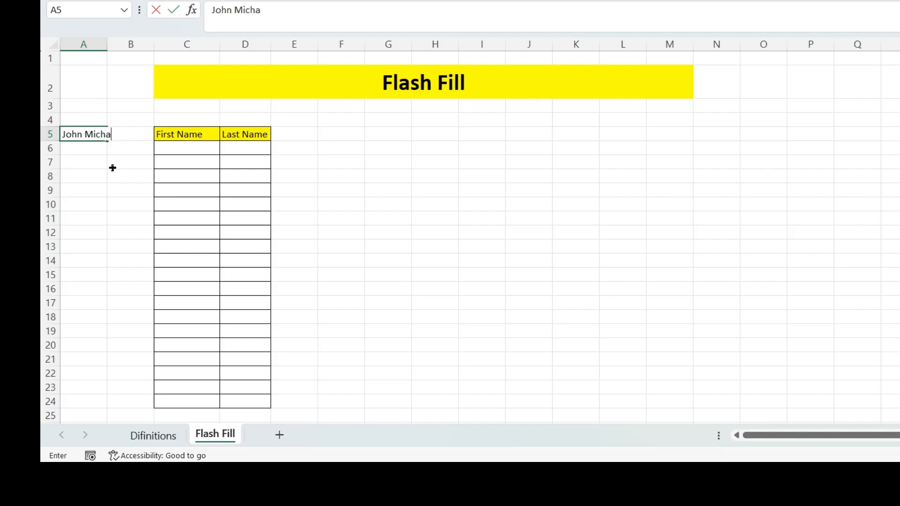
type("el")
left_click(113, 168)
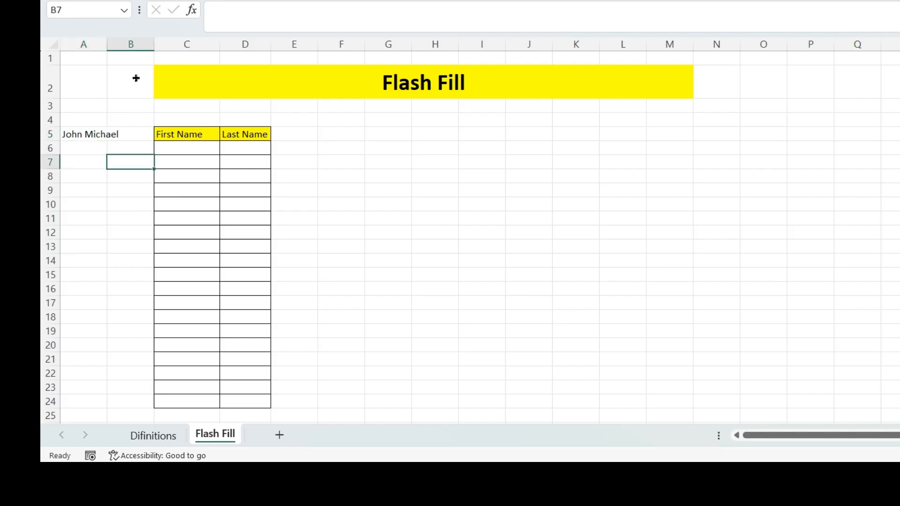
double_click(107, 44)
left_click(384, 193)
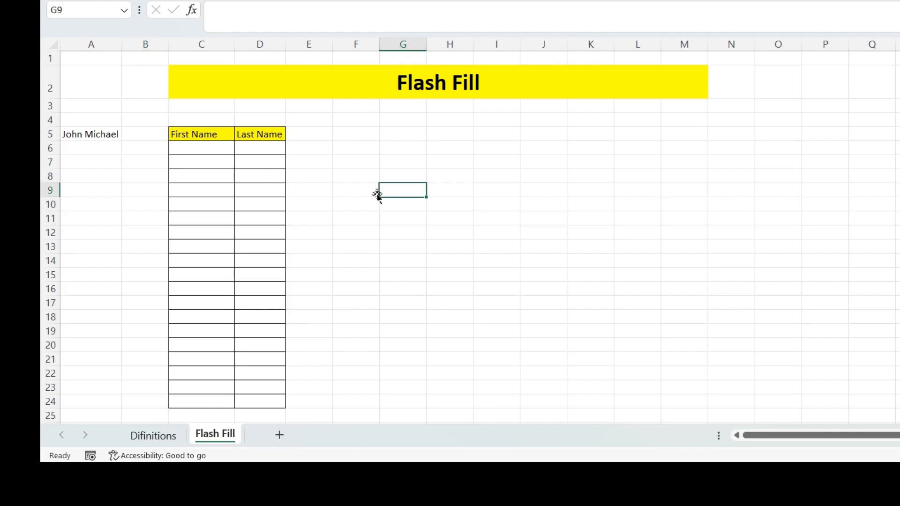
- Add a 'Full Name' heading in E5 next to the First Name and Last Name headers
left_click(307, 132)
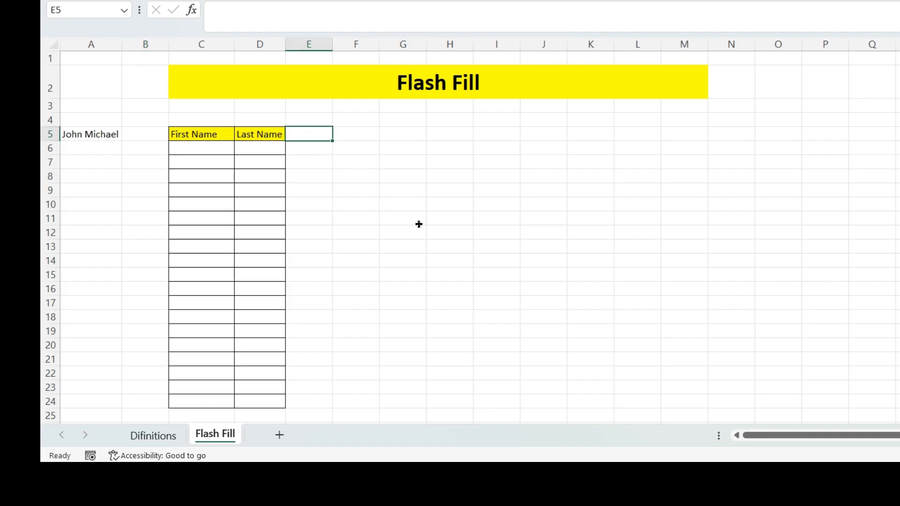
type("Full Name")
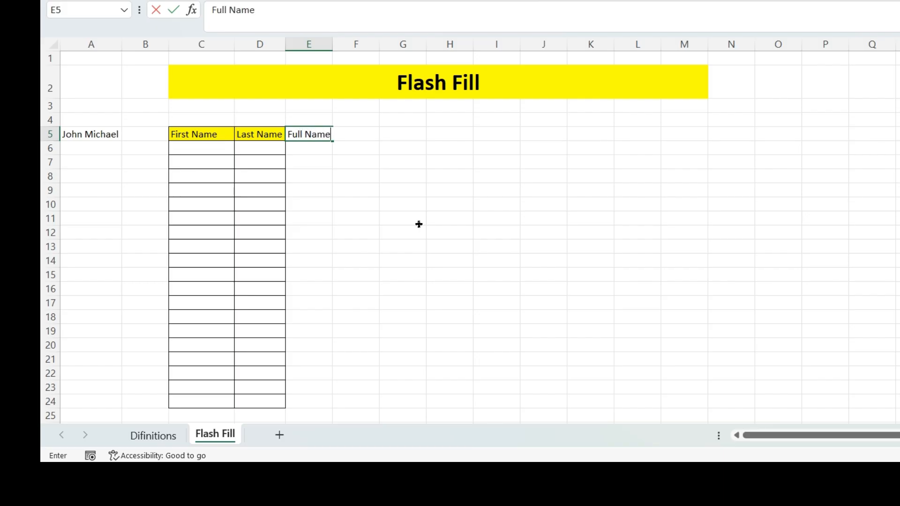
left_click(383, 217)
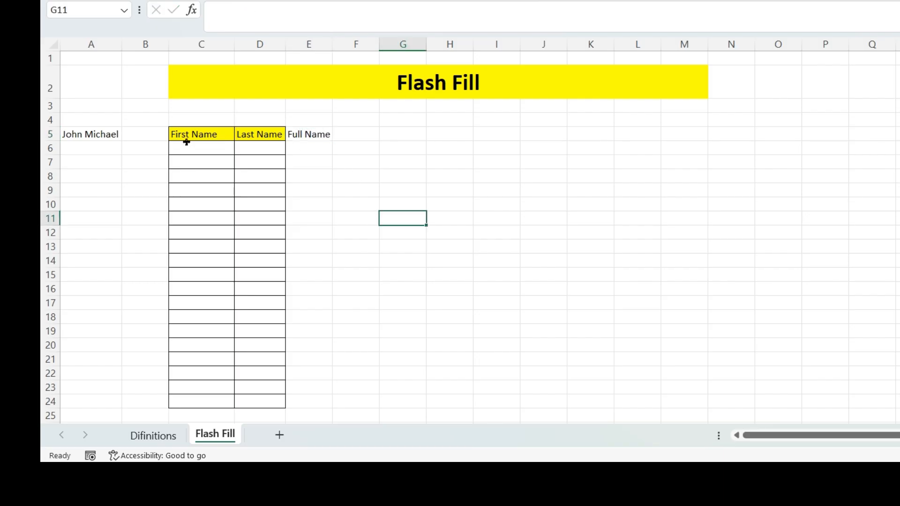
left_click(66, 134)
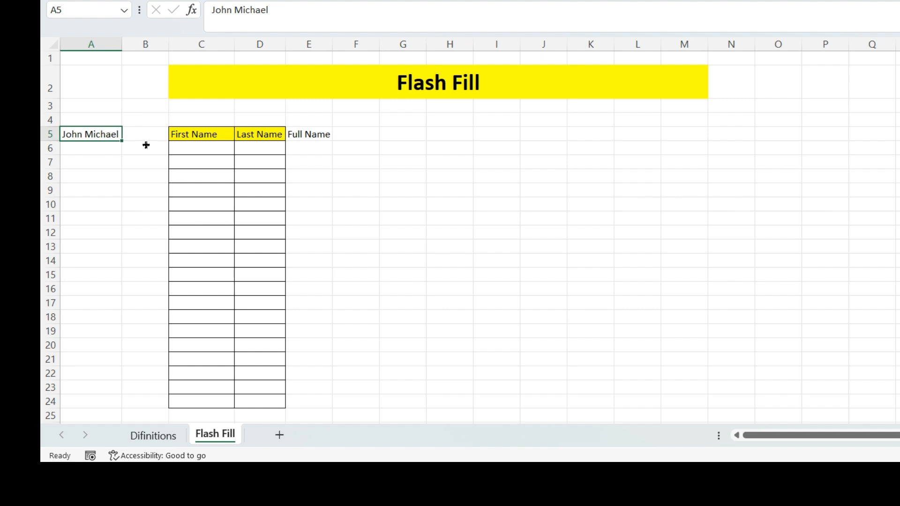
left_click(201, 135)
left_click(271, 133)
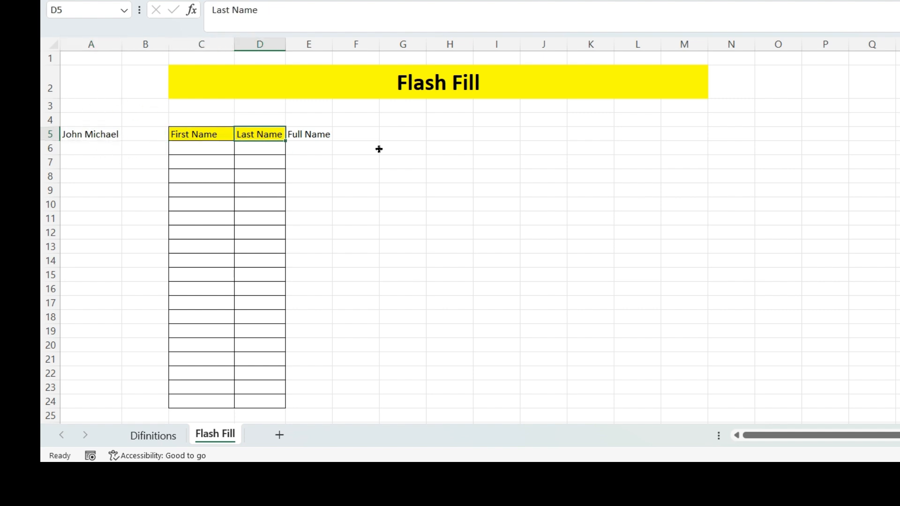
left_click(317, 134)
left_click(326, 173)
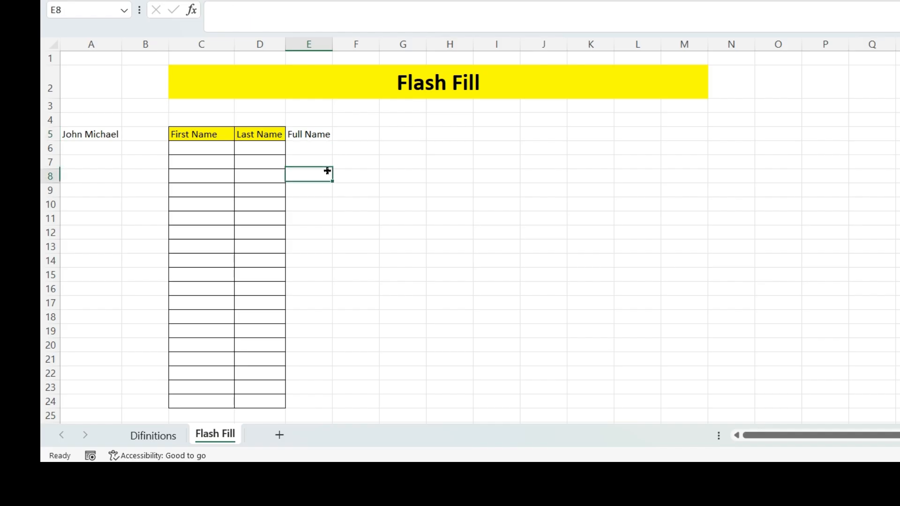
left_click(321, 134)
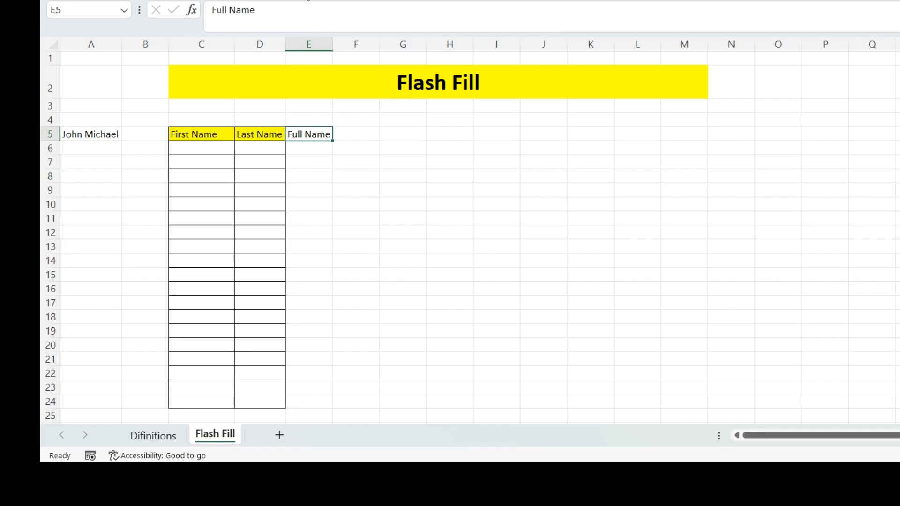
left_click(299, 0)
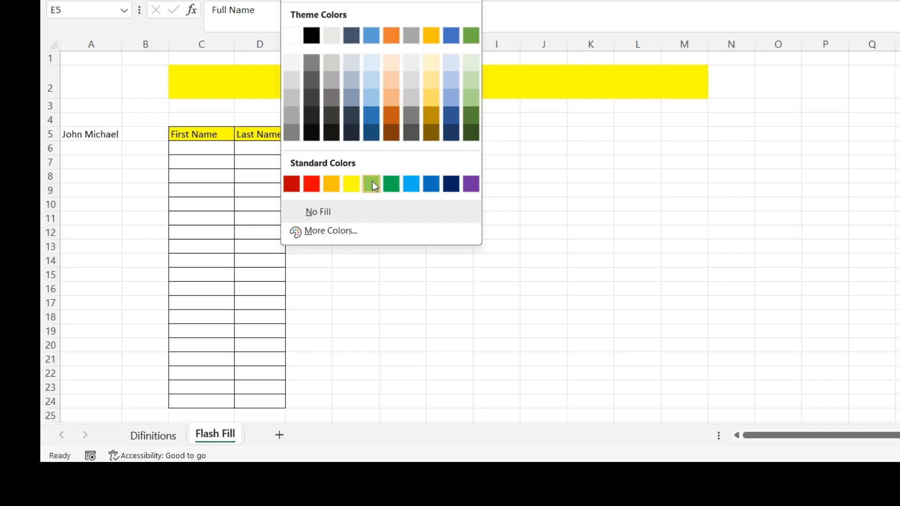
- Give the Full Name header in E5 a green standard fill
left_click(391, 185)
left_click(357, 244)
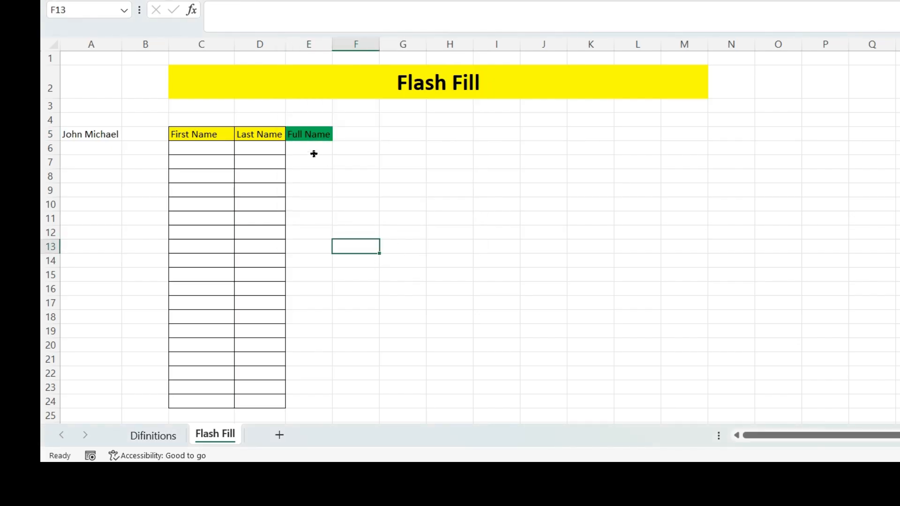
left_click(195, 148)
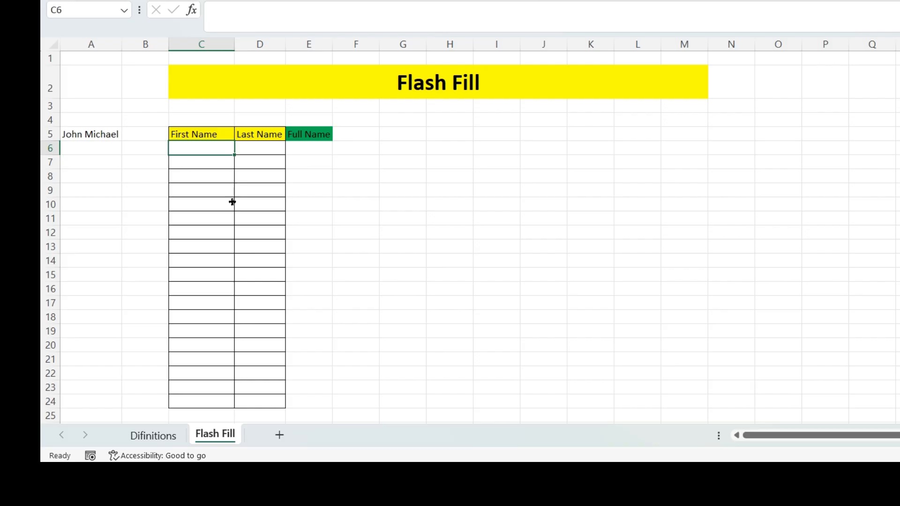
scroll(232, 202, "down", 1)
scroll(232, 202, "up", 1)
- Select the empty table body C6:D24 to check its extent
left_click(242, 181)
left_click_drag(215, 147, 261, 338)
scroll(241, 295, "down", 11)
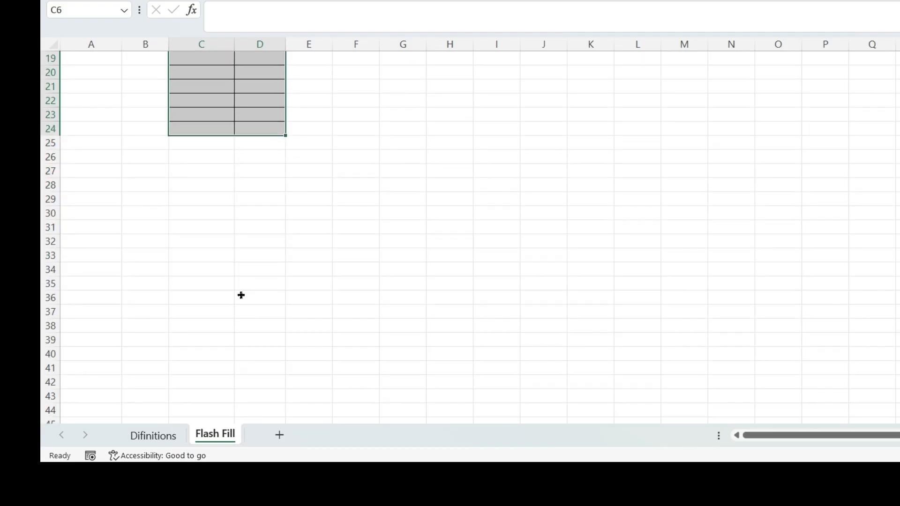
scroll(241, 295, "up", 1)
scroll(241, 295, "down", 1)
scroll(241, 295, "up", 12)
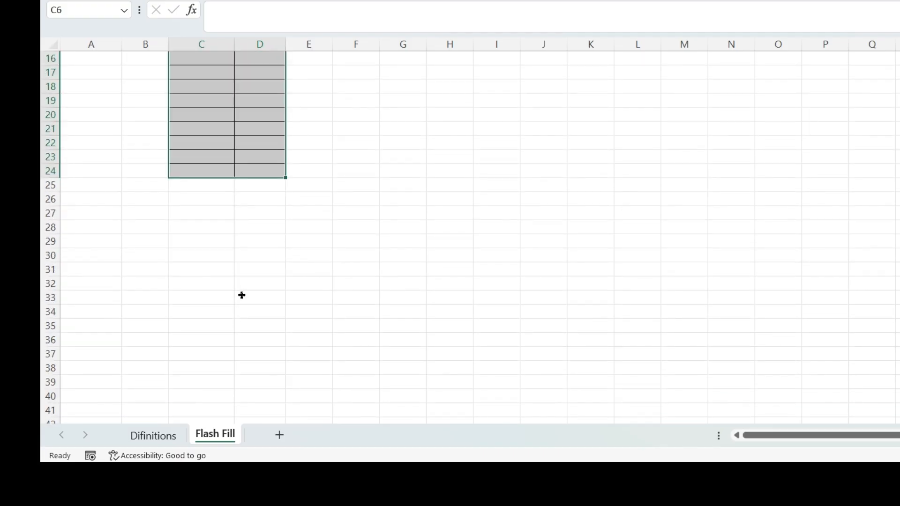
left_click(260, 244)
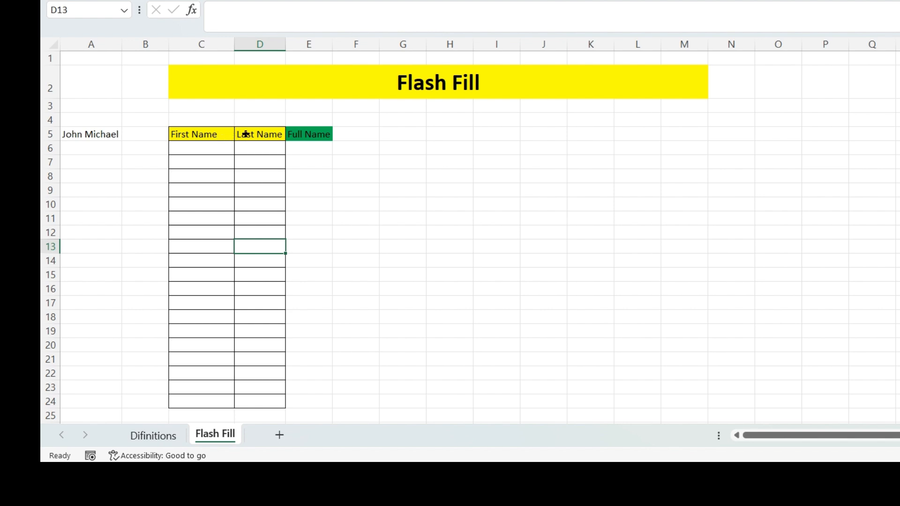
- Type a sample first name in C6 and the matching last name in D6
left_click_drag(245, 134, 208, 134)
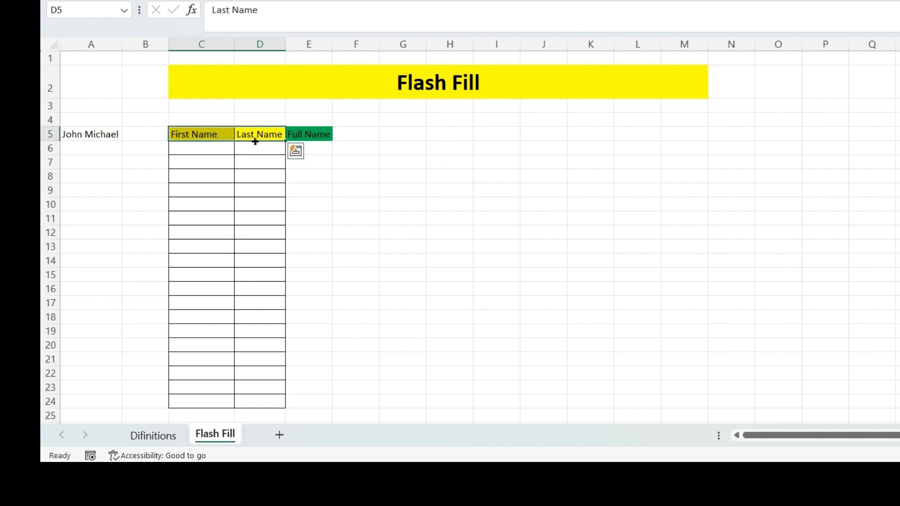
left_click(204, 148)
left_click(256, 148)
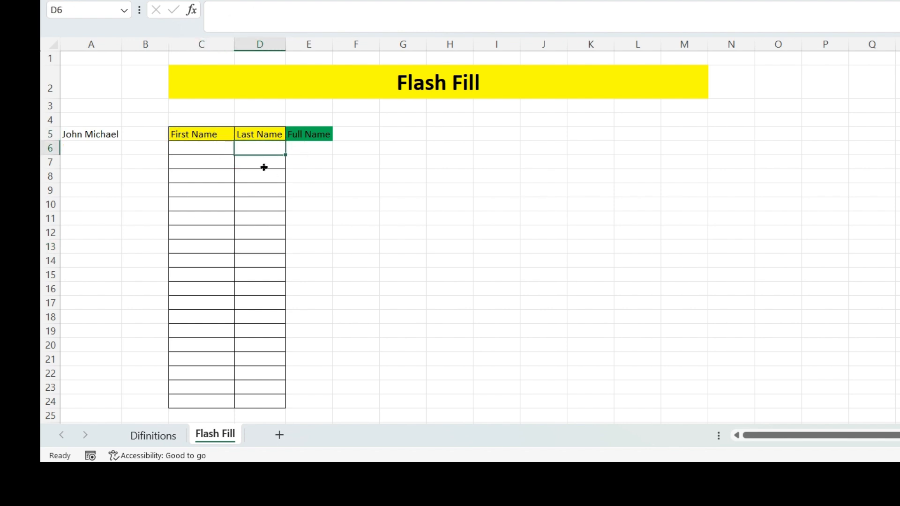
left_click(208, 165)
left_click(259, 169)
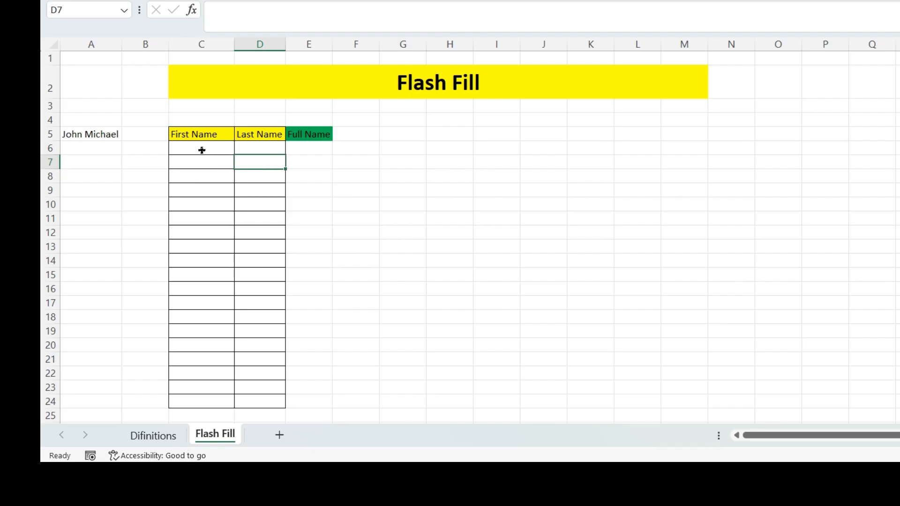
left_click(201, 148)
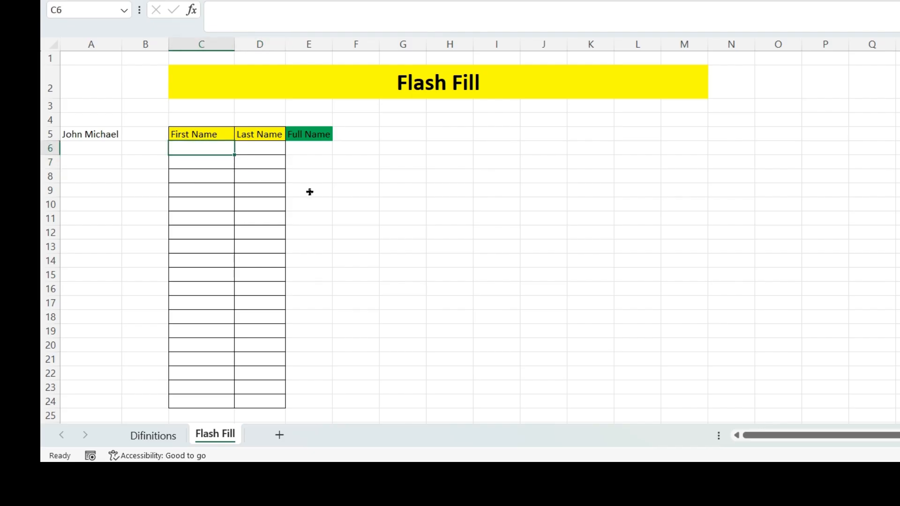
type("John")
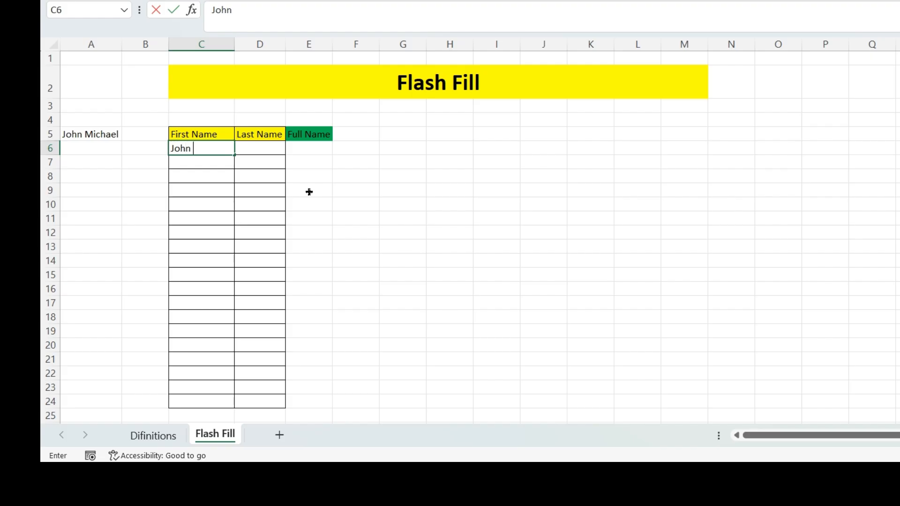
left_click(251, 145)
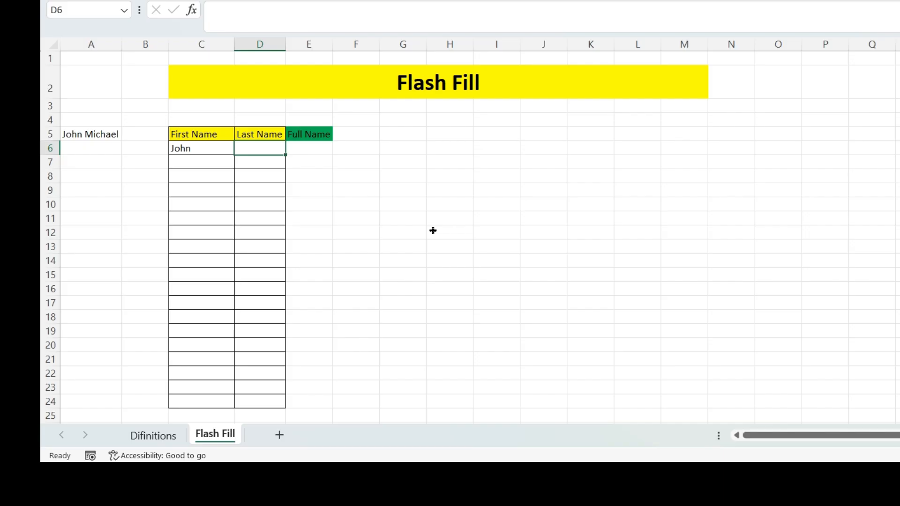
type("Michael")
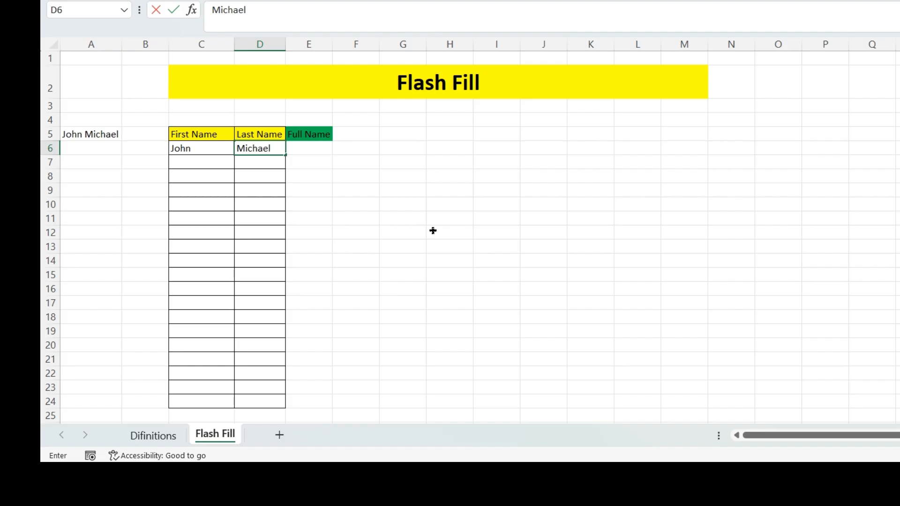
- Commit the last name in D6 and settle on the empty Full Name cell E6
left_click(433, 230)
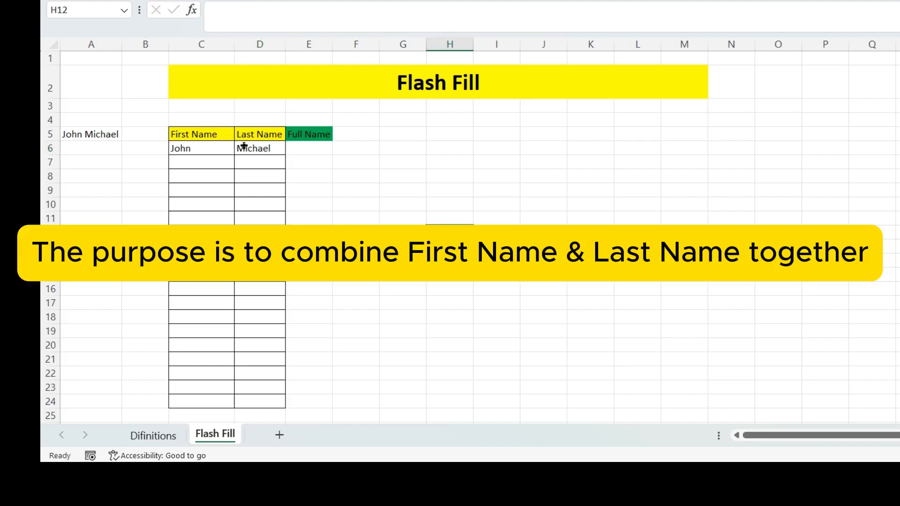
left_click(307, 146)
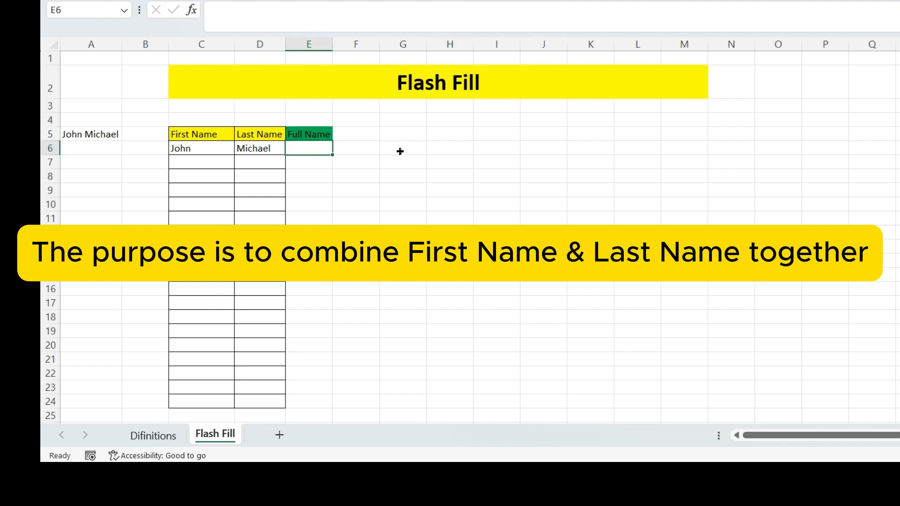
left_click(329, 172)
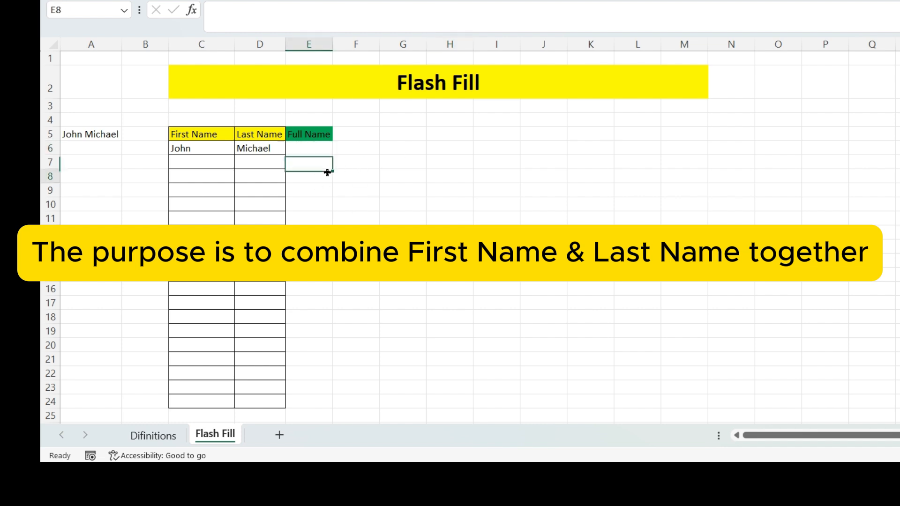
left_click(327, 145)
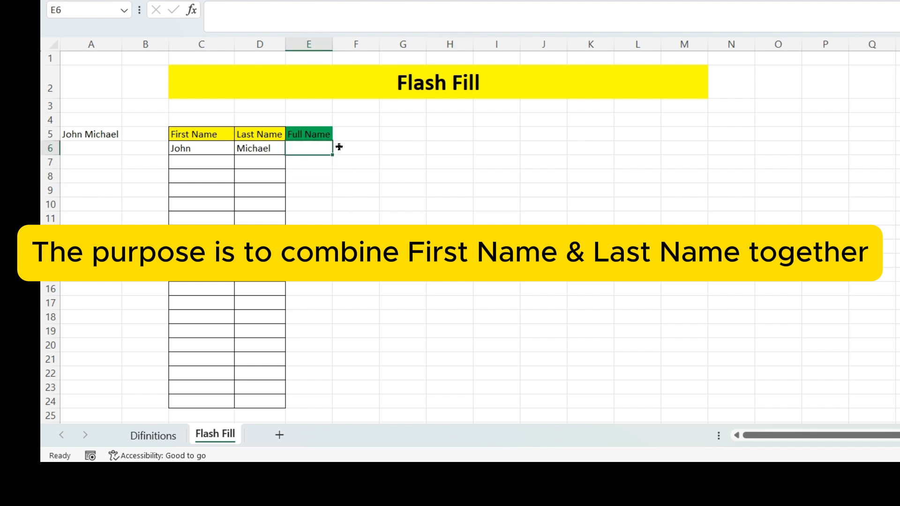
left_click(320, 174)
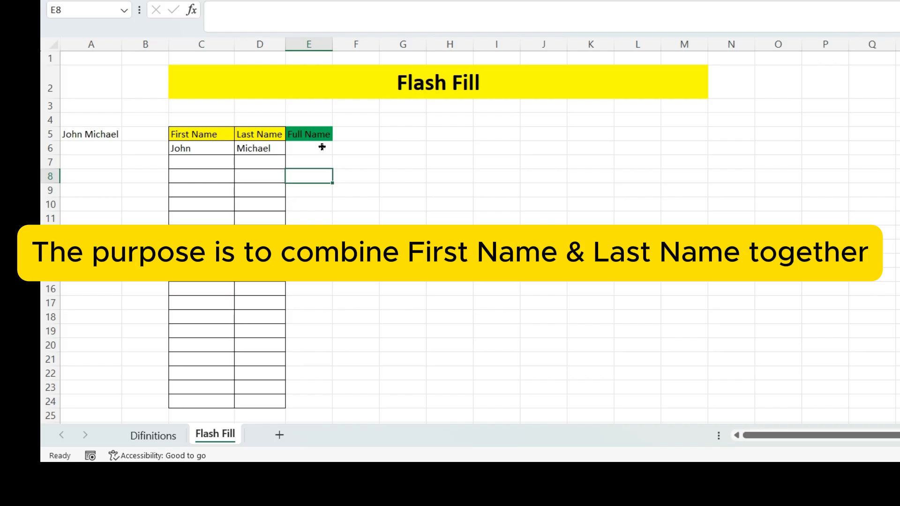
left_click(322, 147)
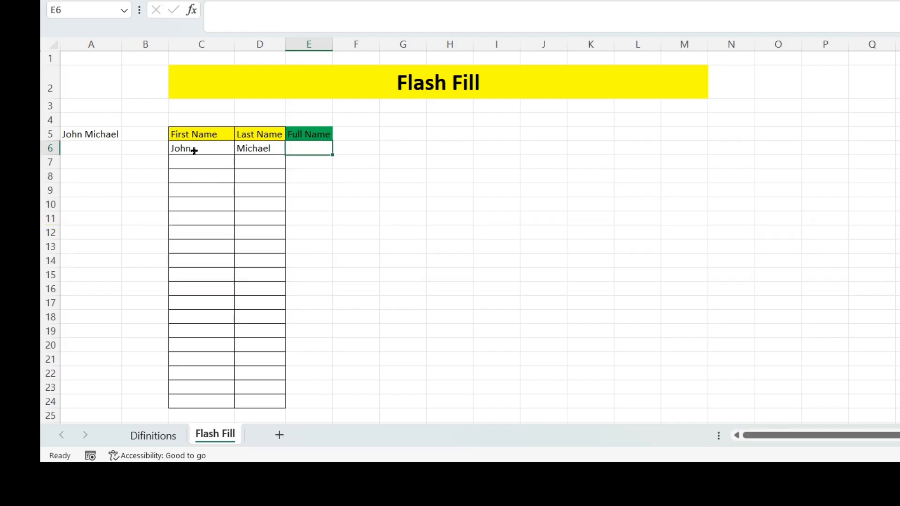
left_click(311, 165)
left_click(310, 147)
left_click(322, 188)
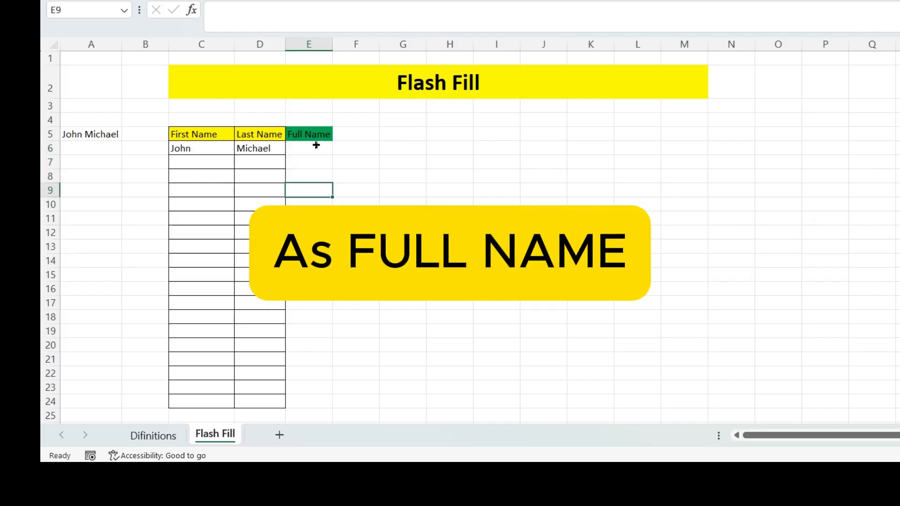
left_click(316, 146)
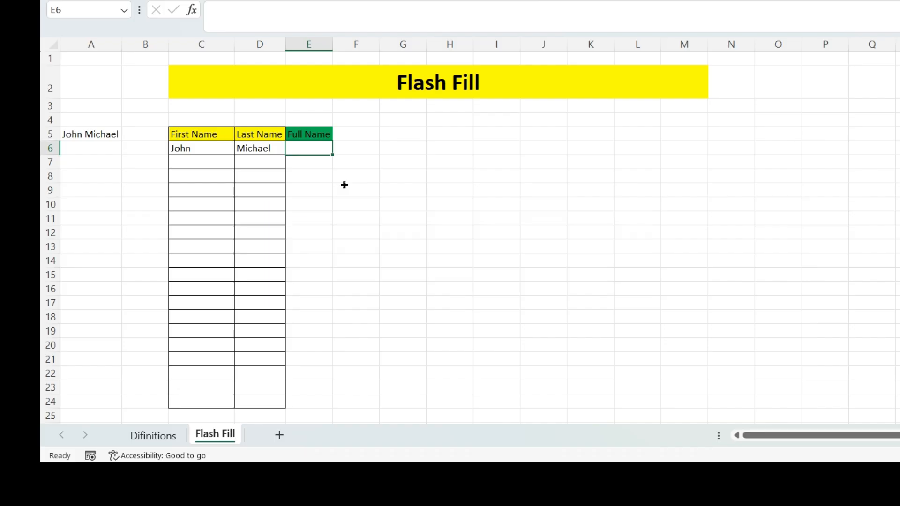
left_click(307, 165)
left_click(314, 146)
left_click(316, 165)
left_click(314, 145)
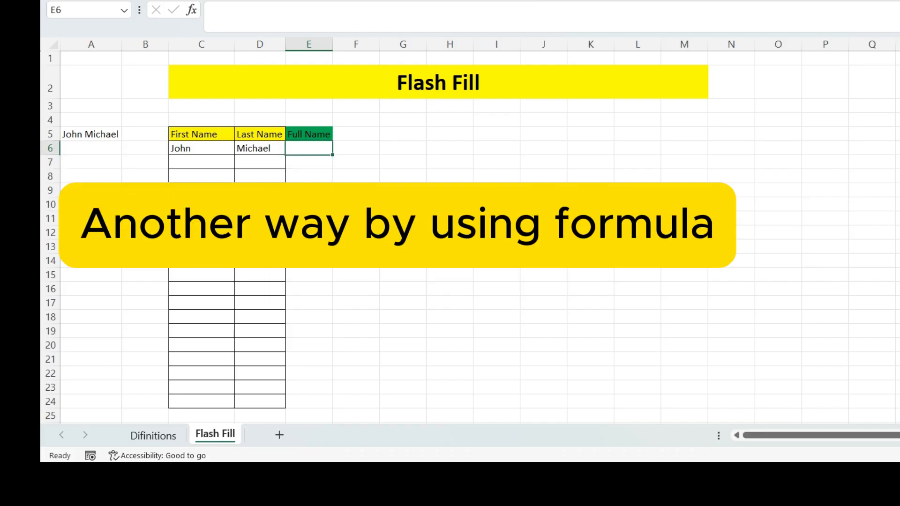
- Enter the formula =C6&D6 in E6 and autofit column E to the joined name
type("=")
left_click(191, 161)
left_click(192, 147)
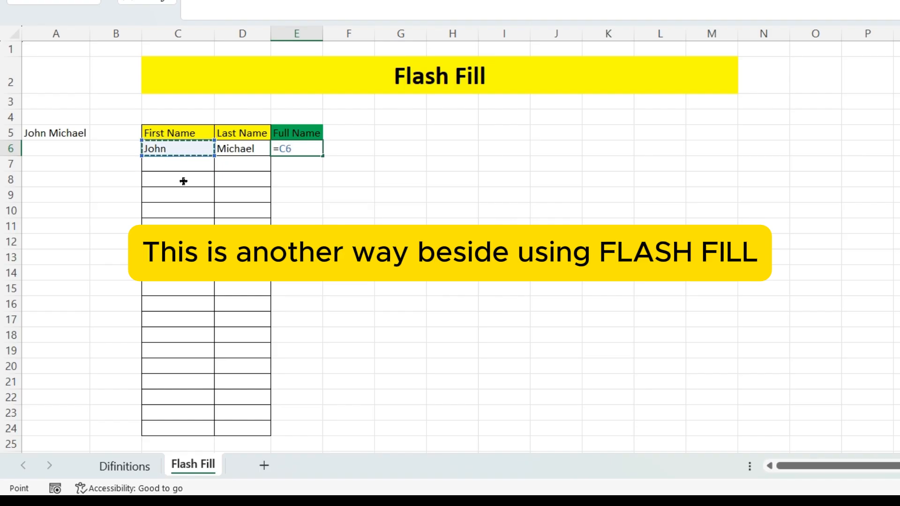
type("*")
type("&")
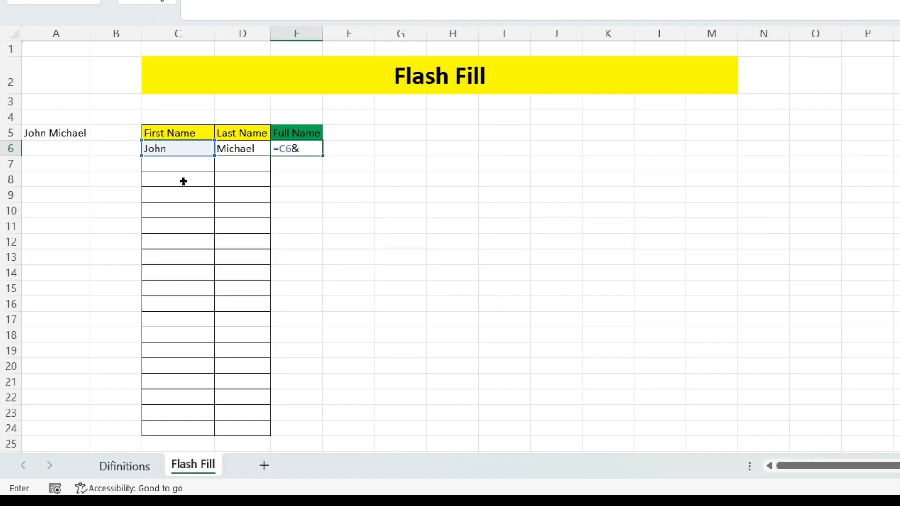
left_click(236, 148)
key("Return")
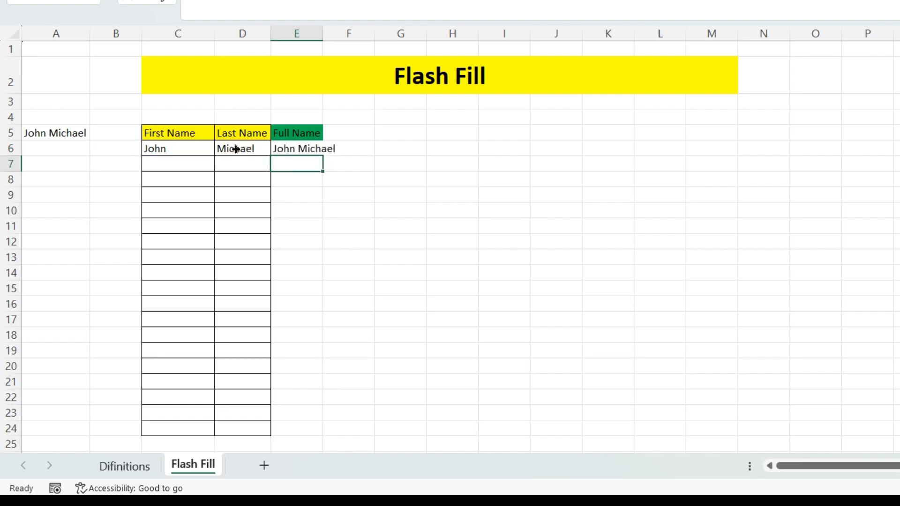
double_click(322, 33)
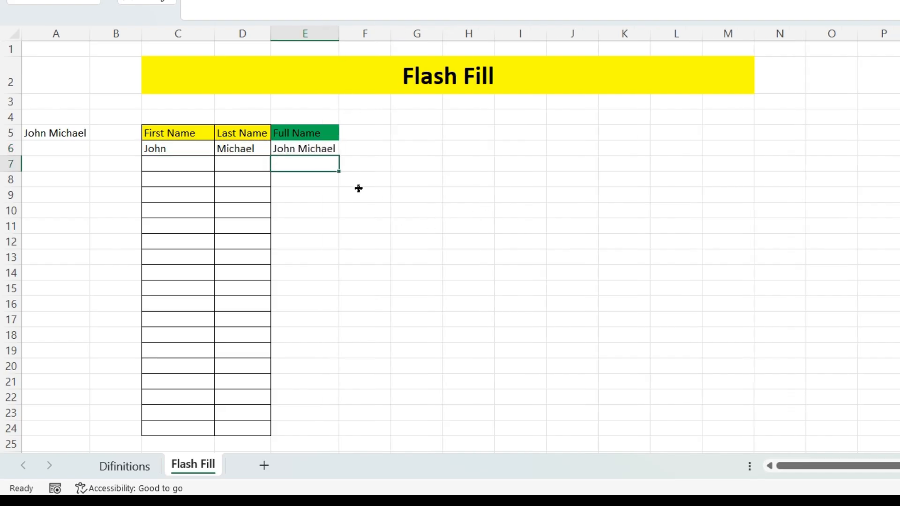
left_click(317, 147)
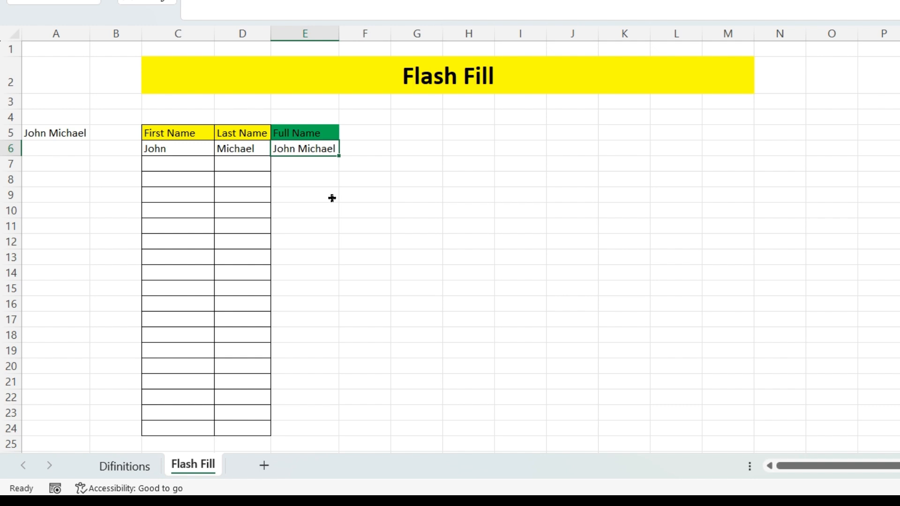
left_click(332, 199)
left_click(181, 166)
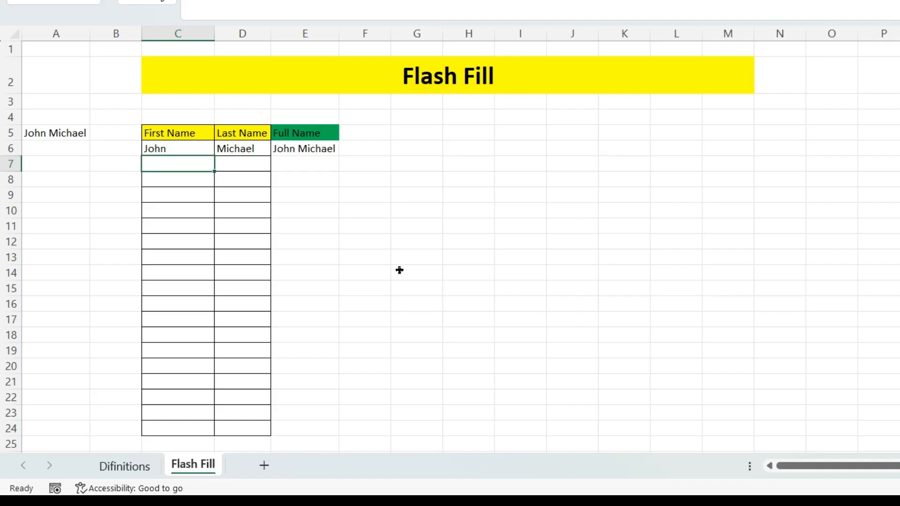
- Type a second person's Khmer first name in C7 and last name in D7
type("GS")
key("Tab")
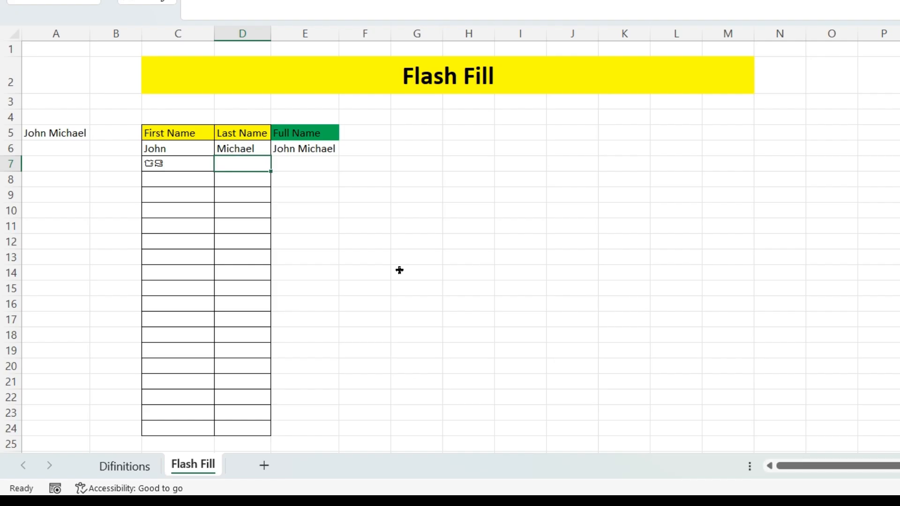
type("M")
type("រា")
left_click(399, 269)
- Copy E6's full-name formula down column E and check the joined name in E7
left_click(317, 144)
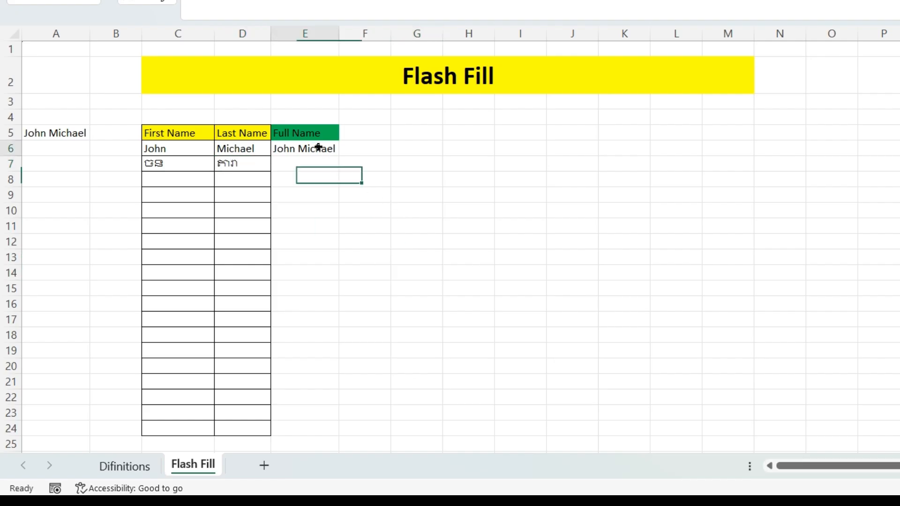
left_click_drag(339, 156, 358, 434)
left_click(312, 161)
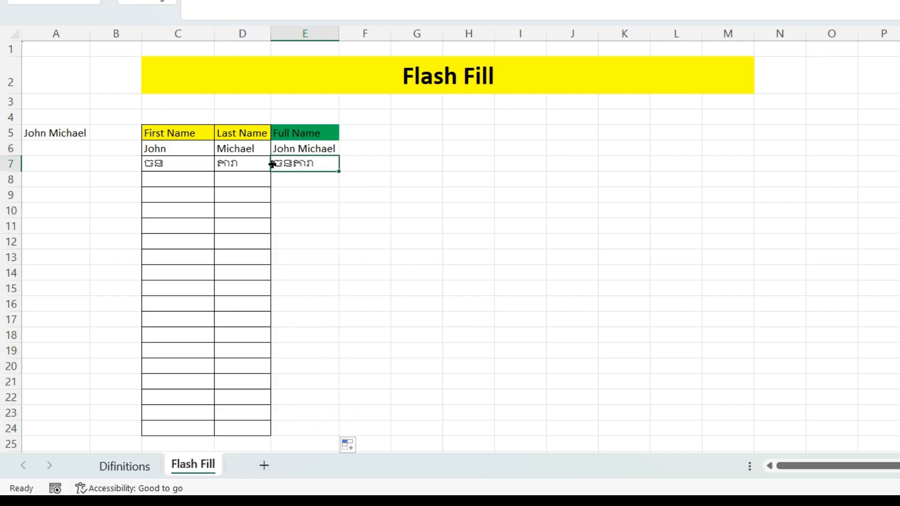
left_click(235, 161)
left_click(188, 162)
left_click(236, 162)
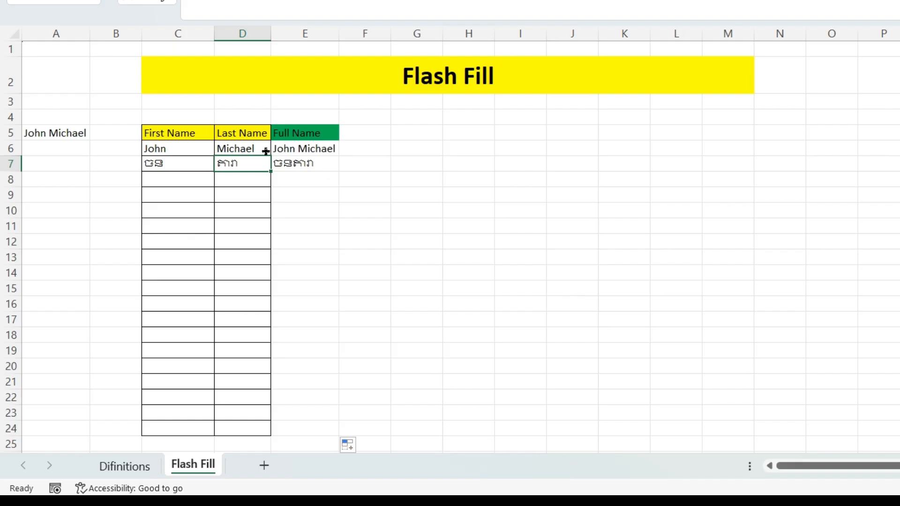
left_click(311, 162)
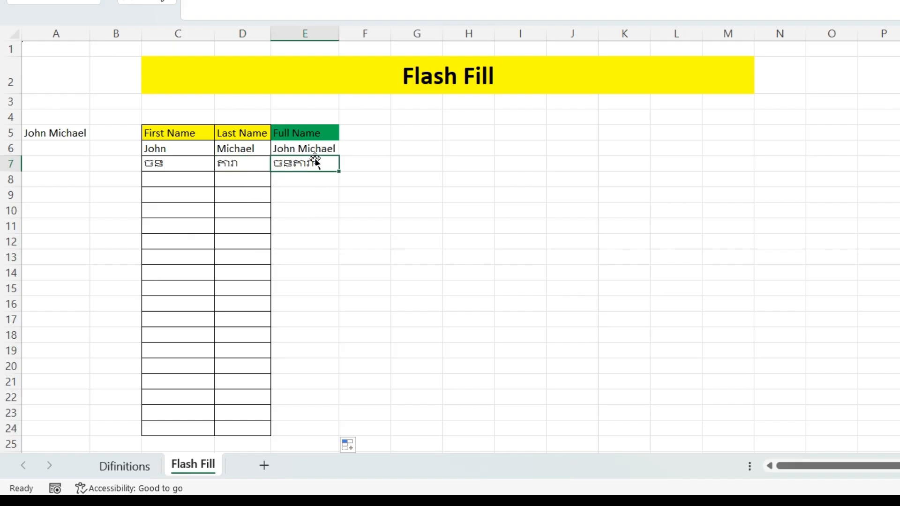
left_click(343, 206)
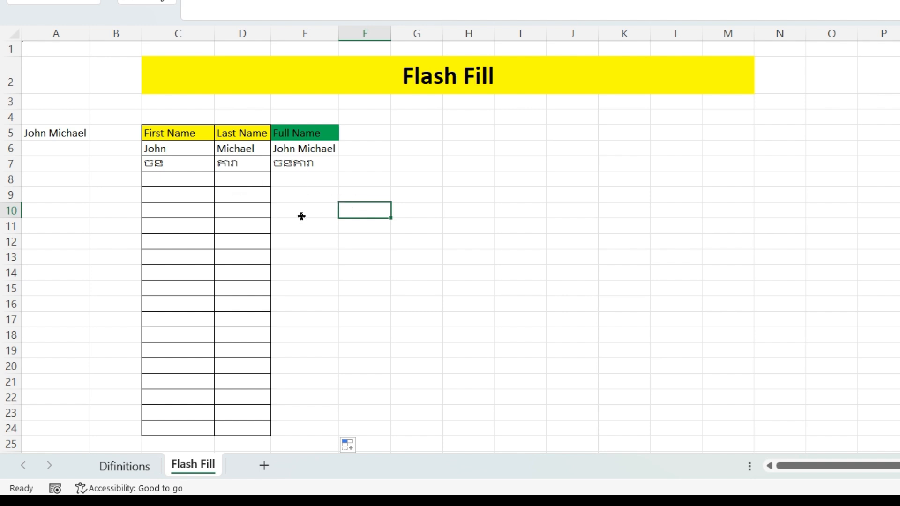
scroll(303, 218, "down", 1)
scroll(303, 219, "up", 1)
left_click_drag(301, 149, 302, 165)
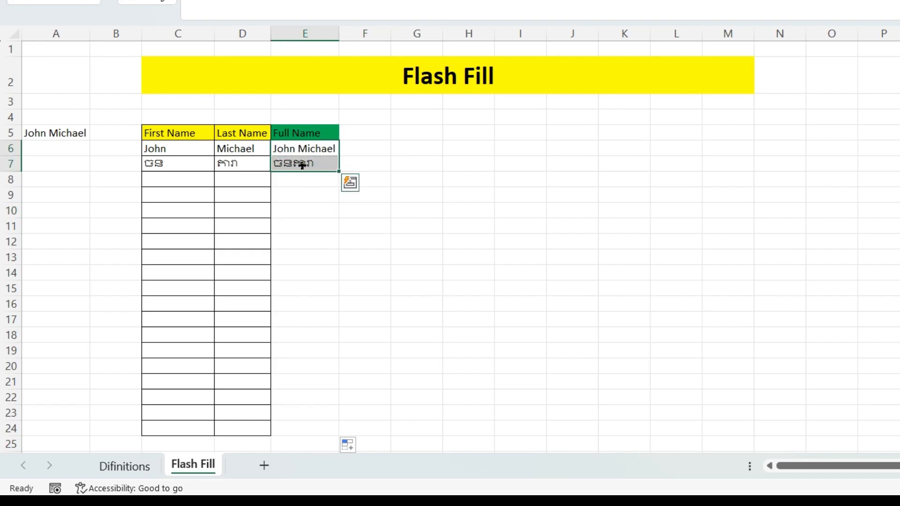
- Clear the two full-name results in E6:E7 and select C8
key("Delete")
left_click(319, 209)
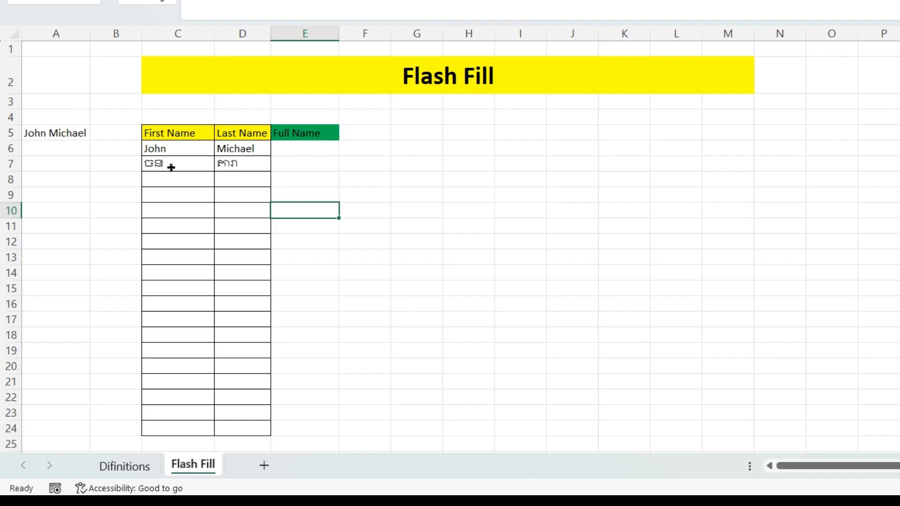
left_click(173, 182)
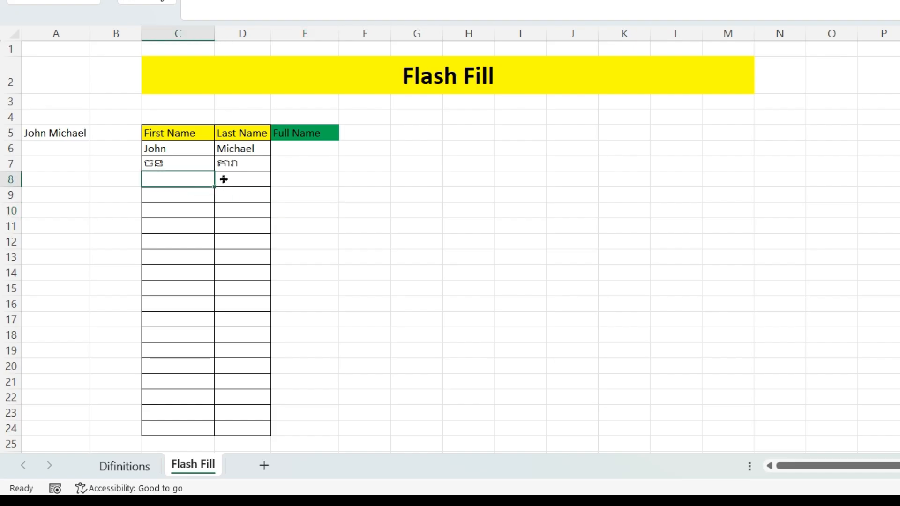
left_click(221, 176)
left_click(180, 186)
left_click(222, 232)
left_click(187, 175)
- Enter a Khmer first name into C8
type("ិ")
key("BackSpace")
type("មាក")
key("BackSpace")
key("BackSpace")
type("ករា")
key("Tab")
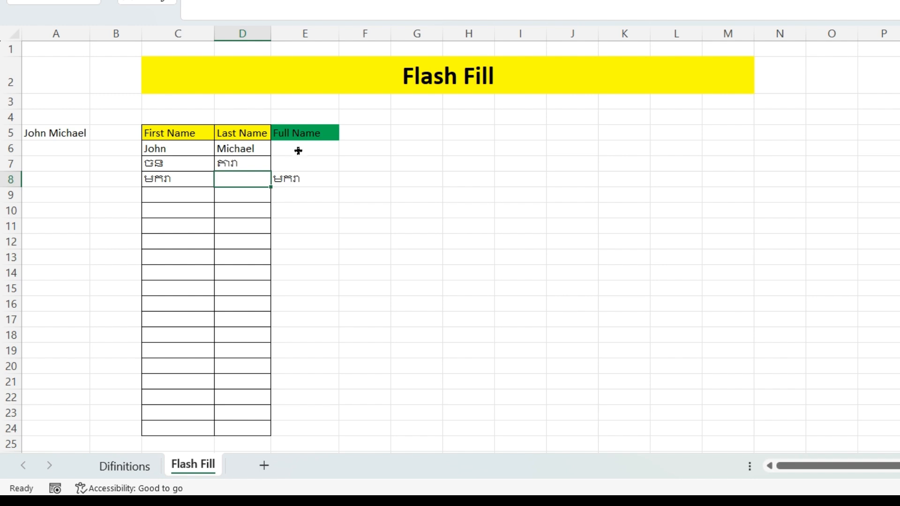
- Clear leftover text from E6:E24 and enter a Khmer last name in D8
left_click_drag(297, 148, 304, 425)
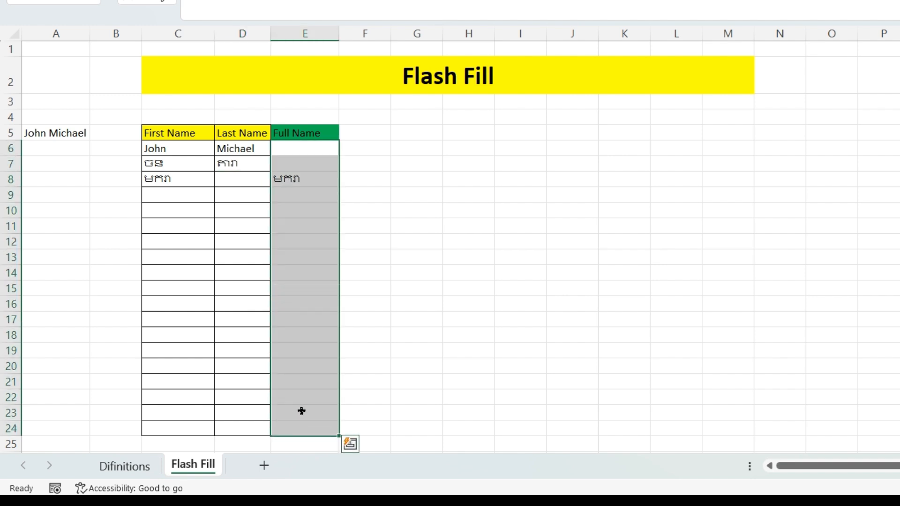
key("Delete")
left_click(328, 262)
left_click(217, 178)
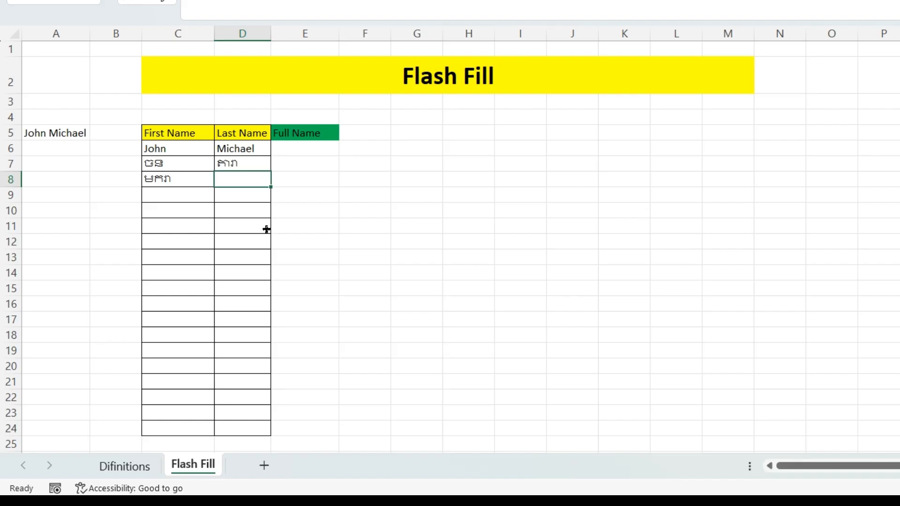
type("ជូរី")
left_click(189, 194)
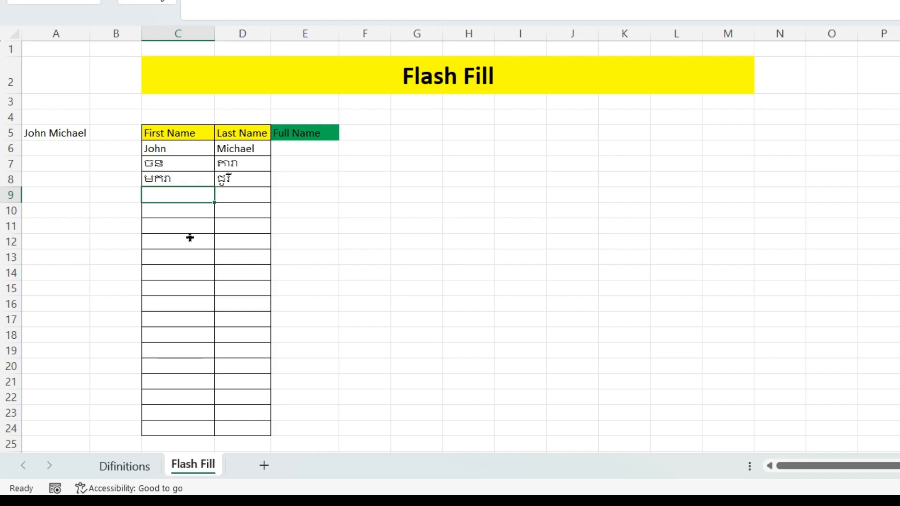
- Enter the fourth person's Khmer first and last names in C9:D9
type("សុ")
type("រី")
key("Tab")
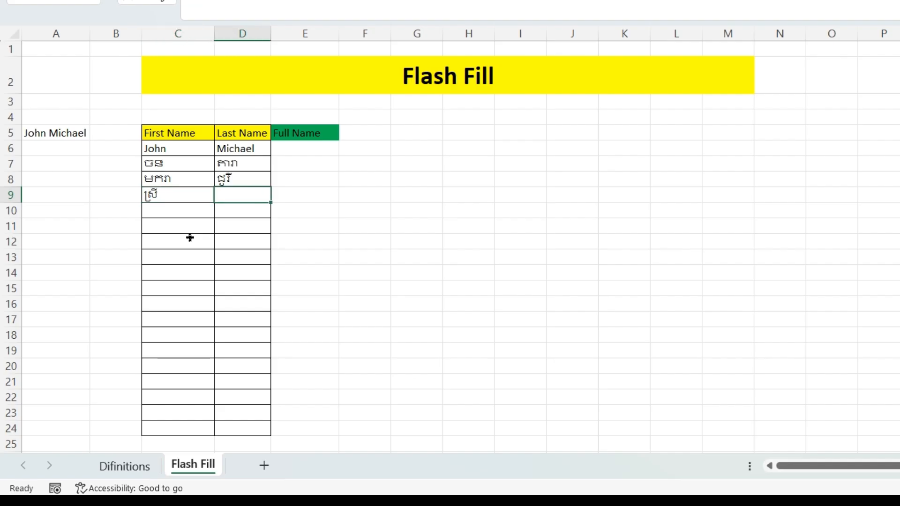
type("រិច្ឆិកា")
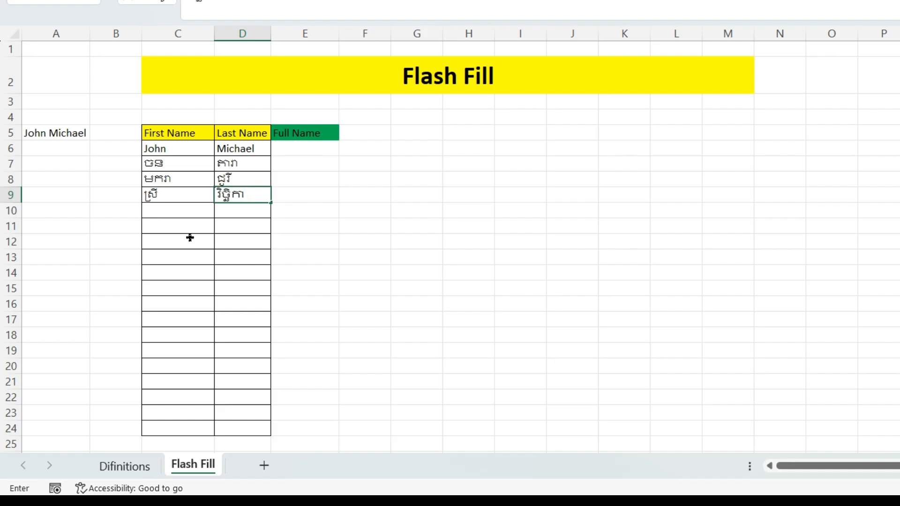
left_click(177, 209)
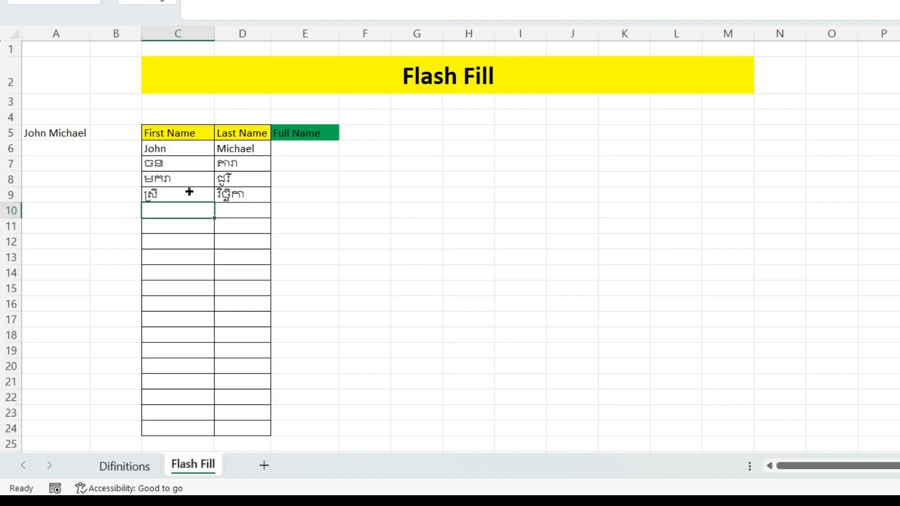
left_click_drag(185, 191, 234, 192)
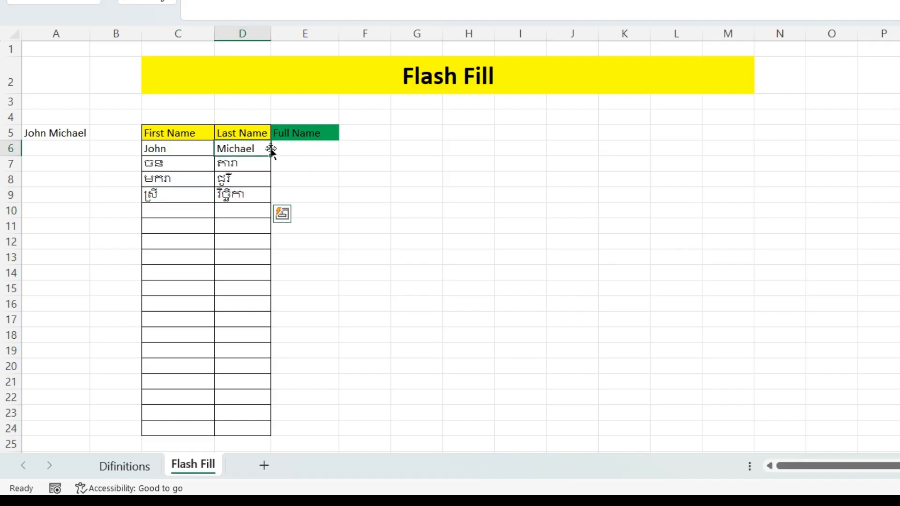
- Type the sample full name for the first person into E6
left_click(297, 147)
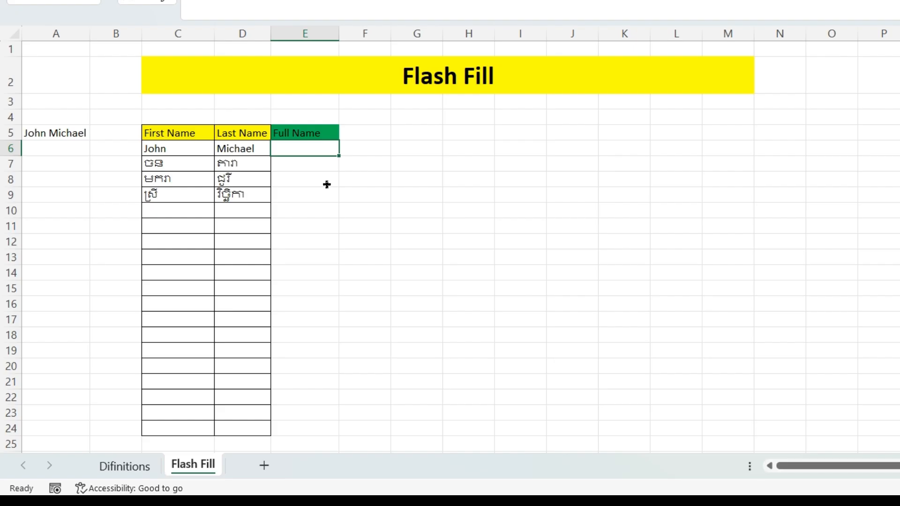
type("ញោ")
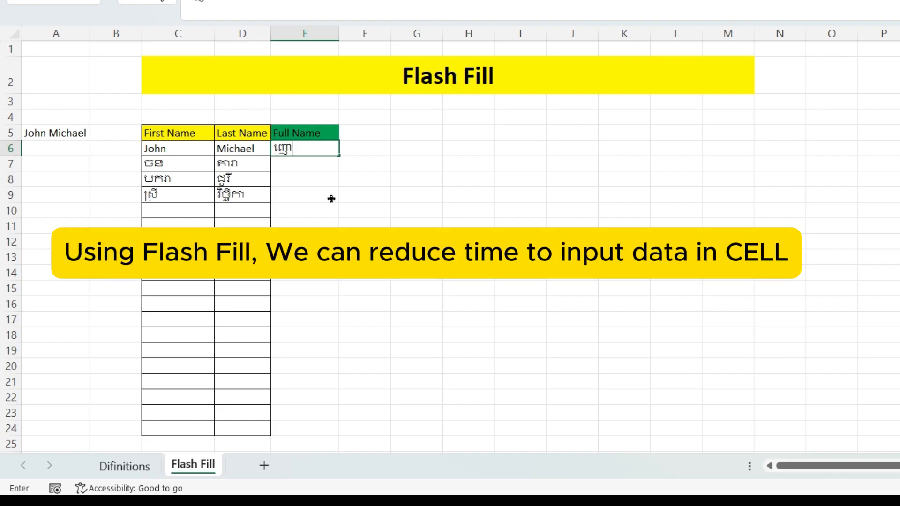
key("BackSpace")
key("BackSpace")
type("Jonh")
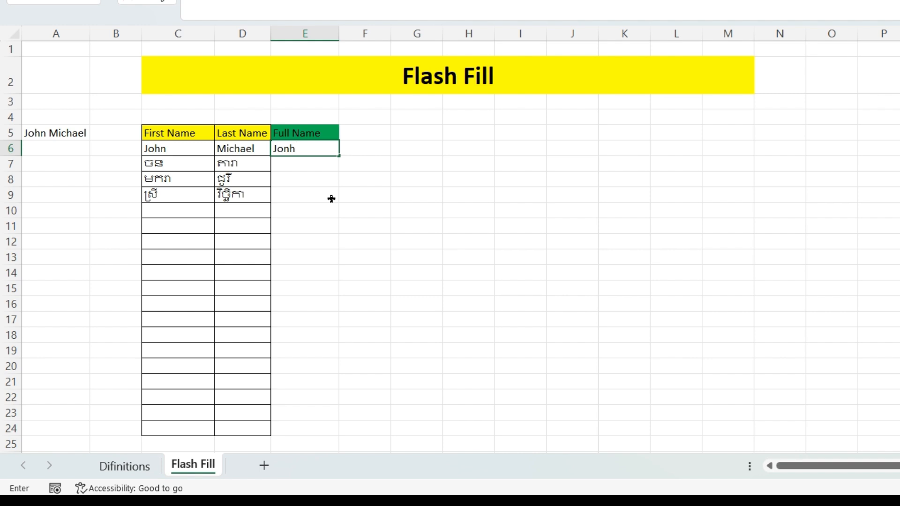
type("Michael")
key("Return")
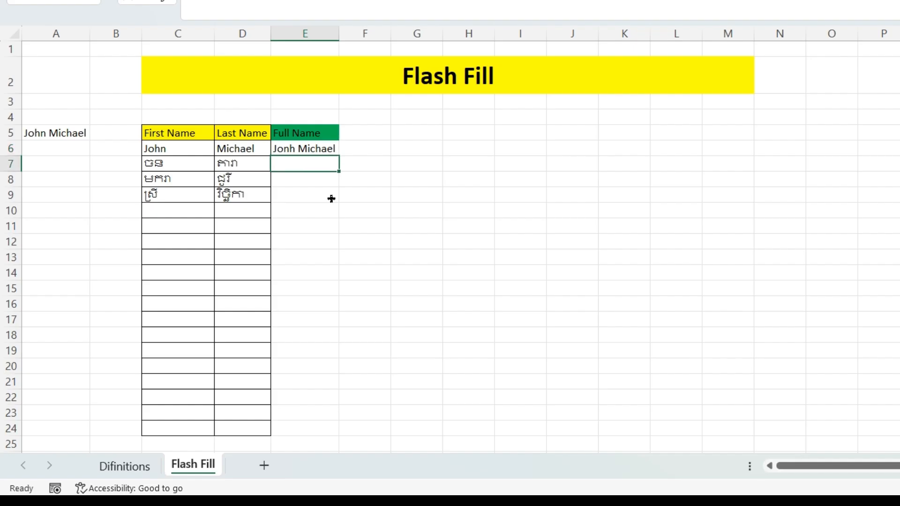
- Start typing the second person's Khmer full name into E7
type("c")
key("BackSpace")
type("ចាន")
key("BackSpace")
key("BackSpace")
type("នកា")
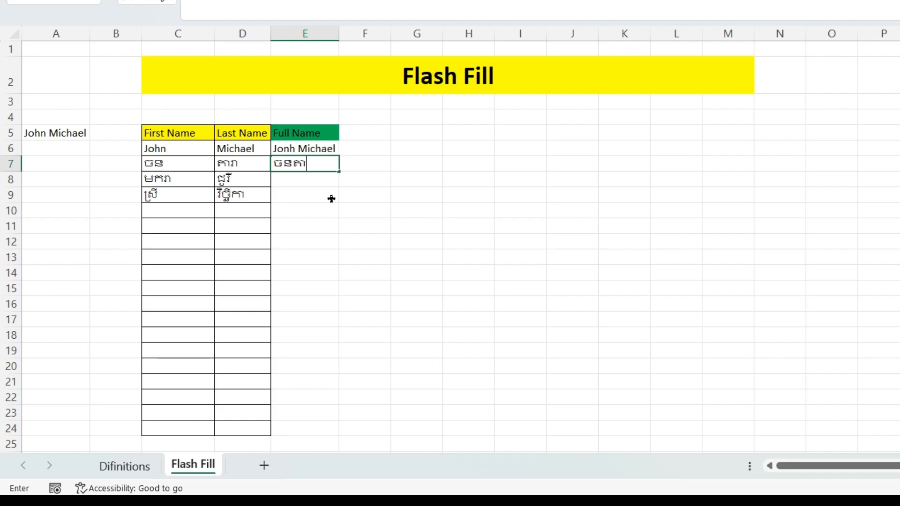
type("រ")
- Commit the E7 entry, then delete the hand-typed full names in E6:E7
key("Return")
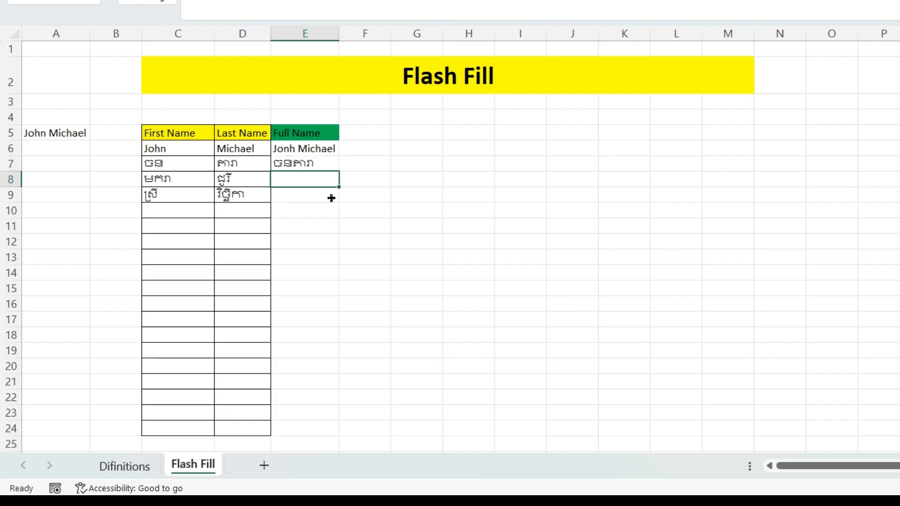
left_click(340, 198)
left_click_drag(305, 149, 310, 422)
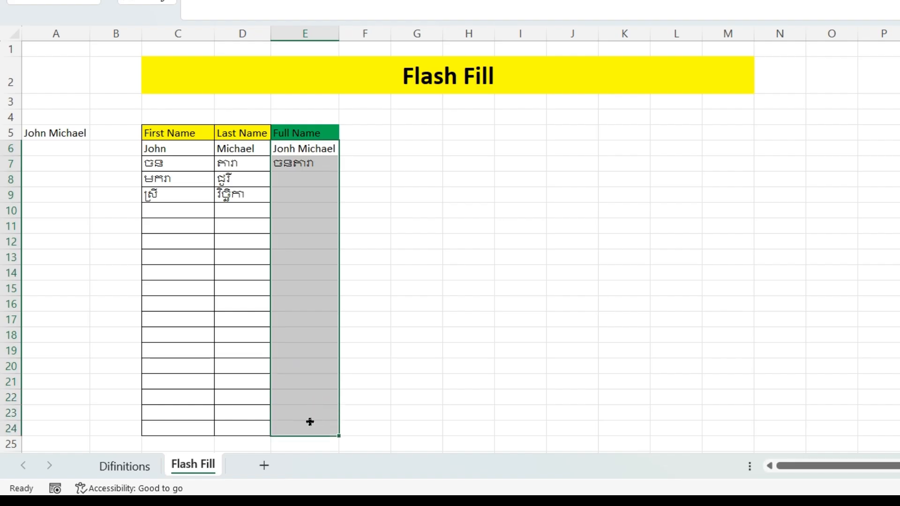
left_click(392, 289)
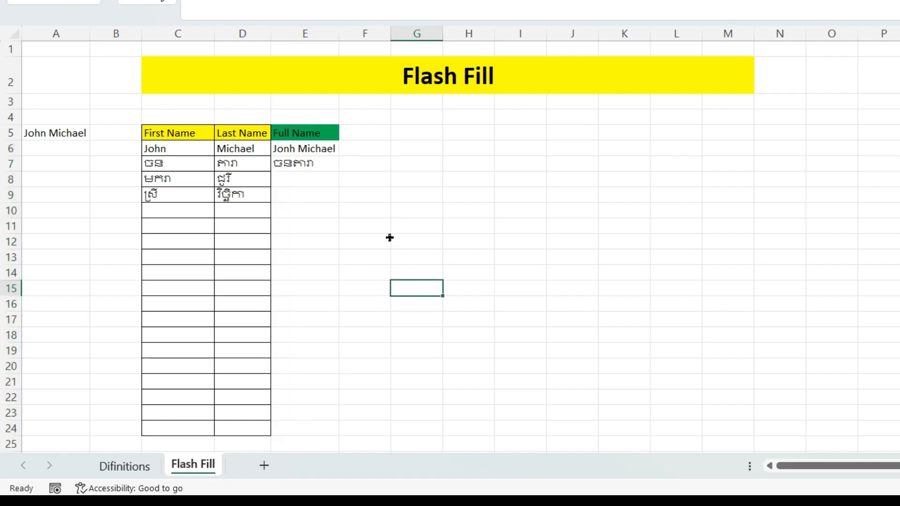
mouse_move(300, 144)
left_mouse_down()
mouse_move(319, 325)
mouse_move(317, 428)
left_mouse_up()
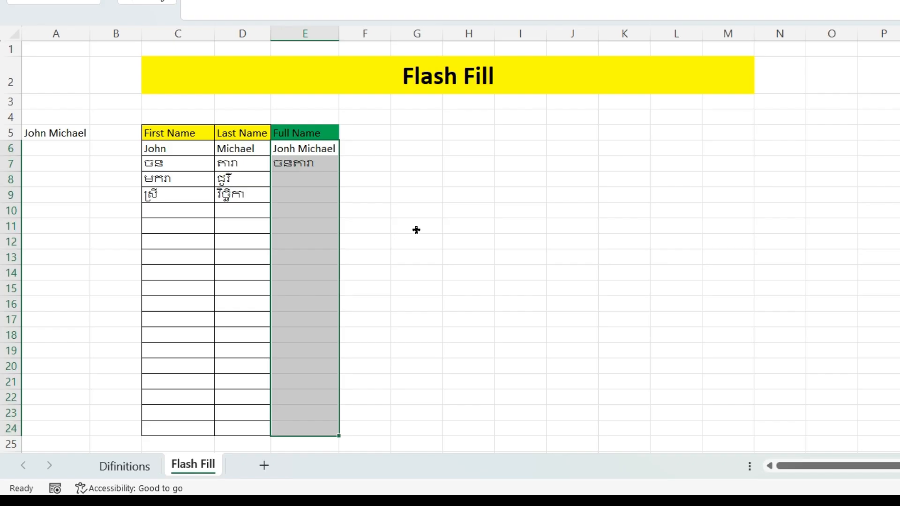
left_click(406, 227)
left_click(332, 199)
mouse_move(319, 150)
left_mouse_down()
mouse_move(320, 175)
mouse_move(328, 176)
mouse_move(320, 168)
left_mouse_up()
left_click(404, 169)
left_click(415, 182)
key("Delete")
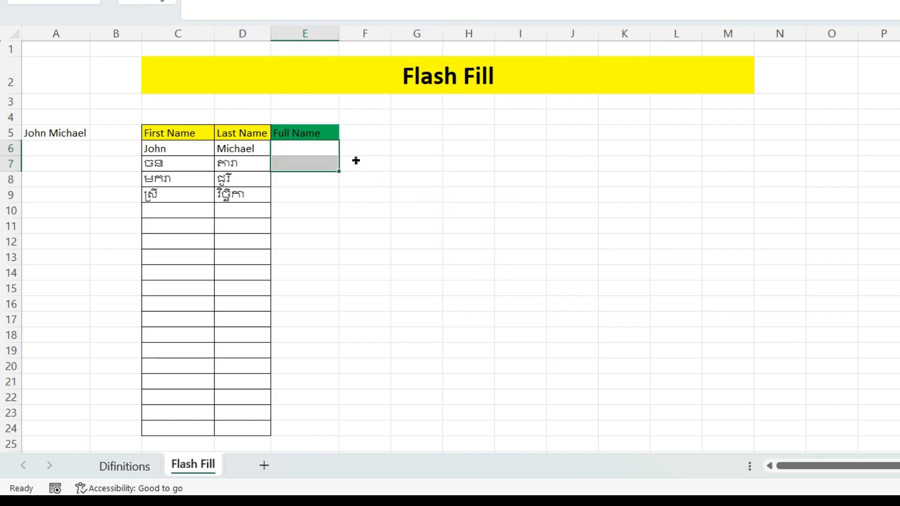
left_click(408, 168)
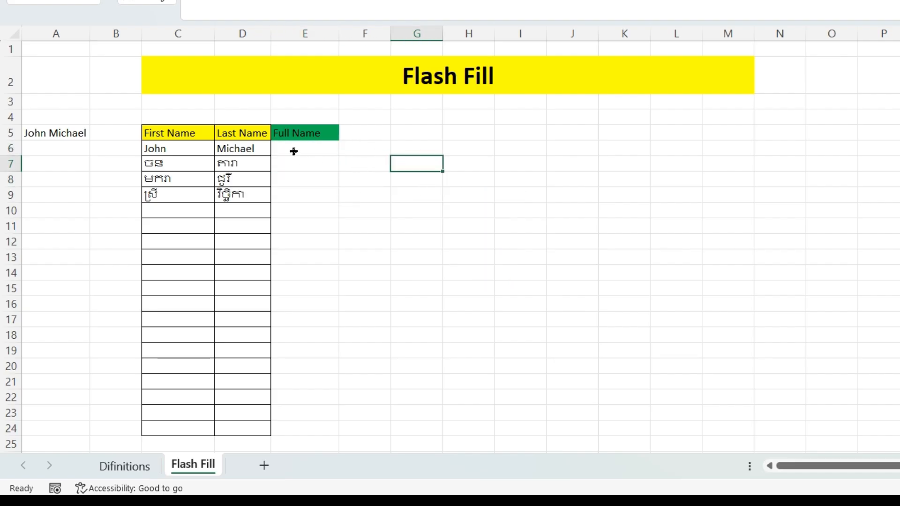
left_click(158, 148)
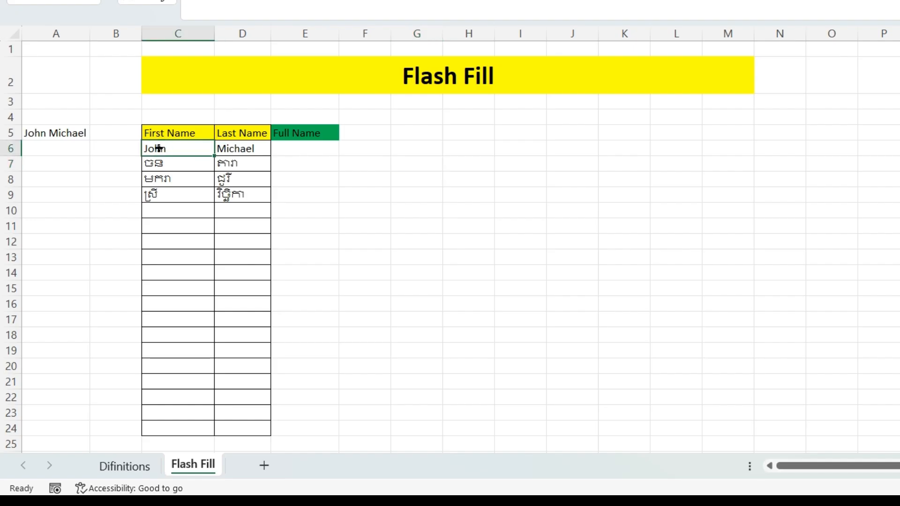
left_click(228, 149)
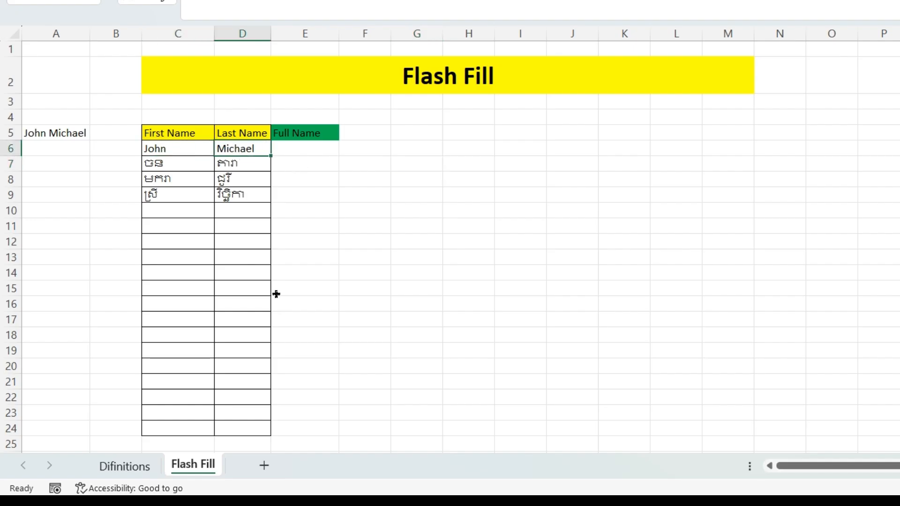
left_click_drag(166, 192, 307, 435)
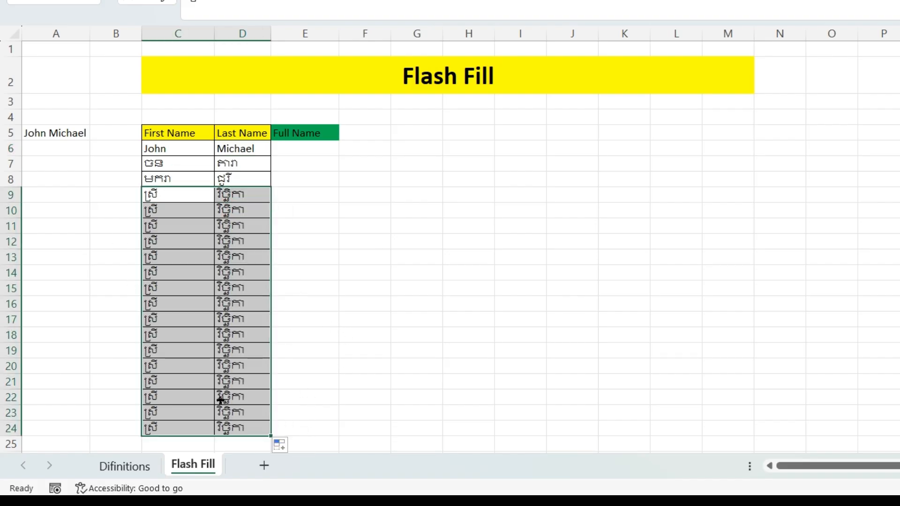
left_click(280, 444)
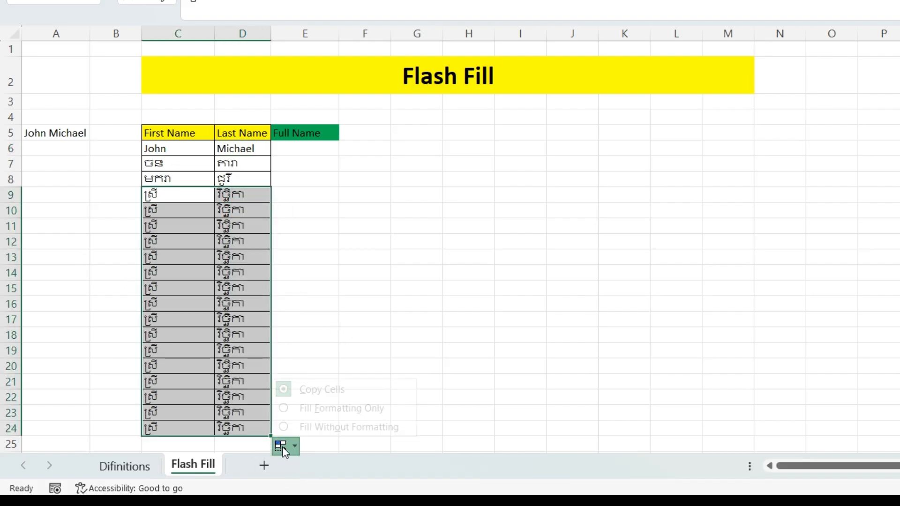
left_click(317, 409)
left_click(202, 275)
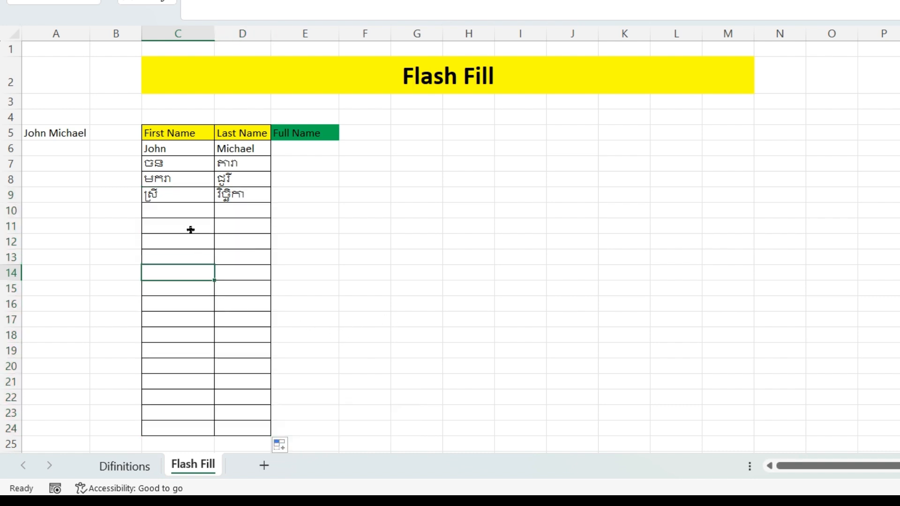
left_click(182, 216)
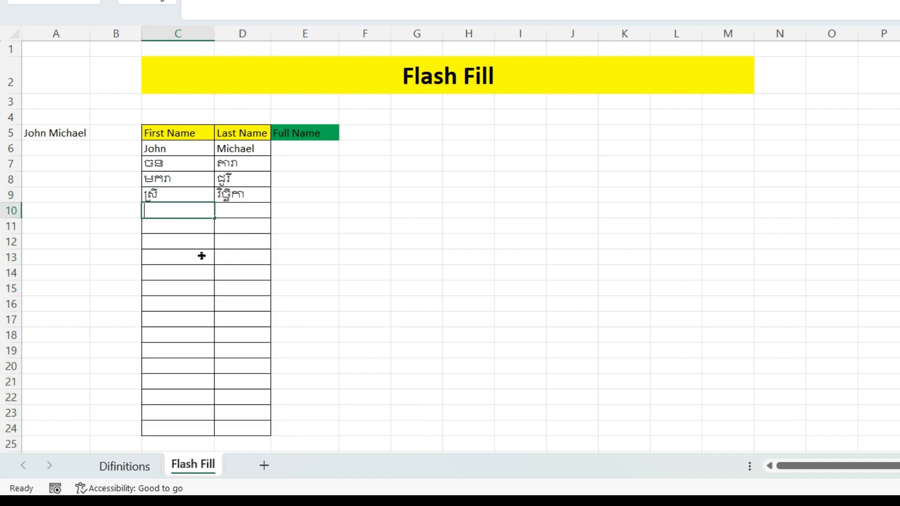
- Enter placeholder names asdfas and dferdygtrf in C10:D10
type("សងចសេចង")
key("BackSpace")
key("BackSpace")
key("BackSpace")
key("BackSpace")
key("BackSpace")
key("BackSpace")
key("BackSpace")
type("asdfasd")
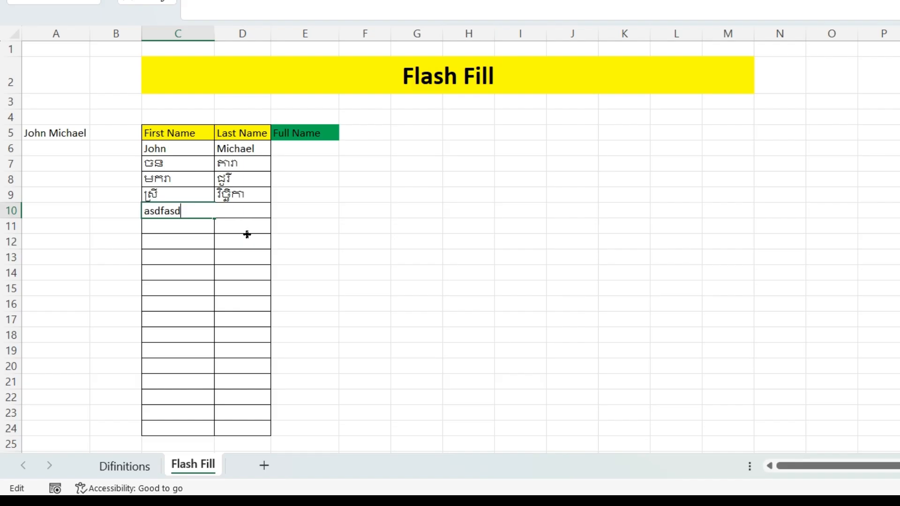
key("Tab")
type("dferdygtrf")
left_click(234, 227)
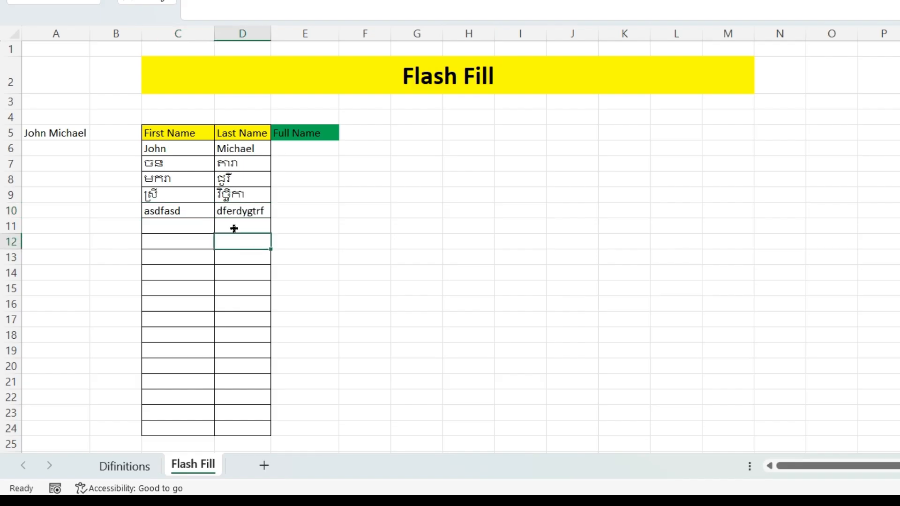
- Enter placeholders fgergtfh/hghf in row 11 and grdge/hbtfh in row 12
key("Left")
type("fgergtfh")
left_click(237, 229)
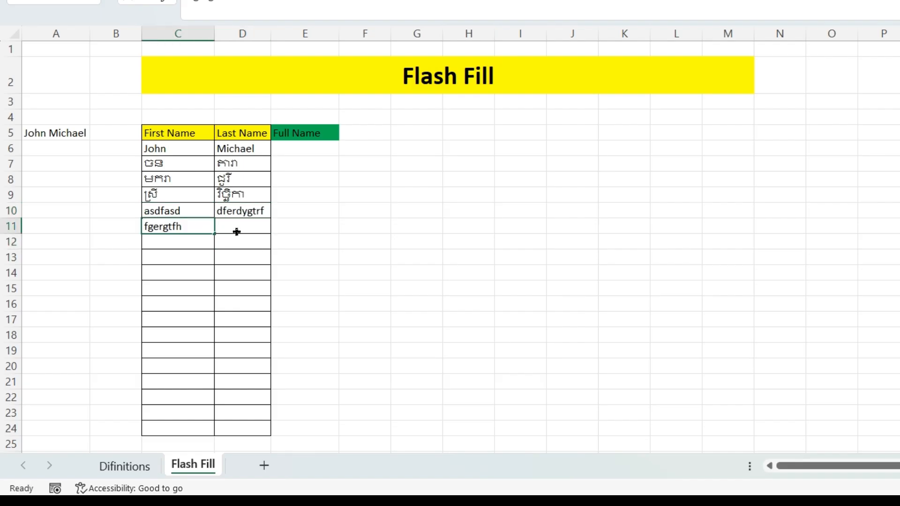
type("hghf")
left_click(176, 246)
left_click(245, 241)
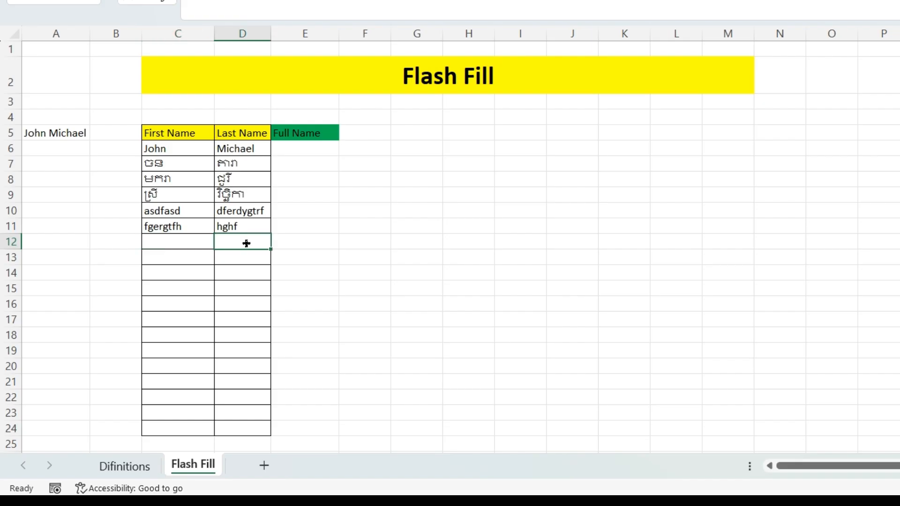
type("hbtfh")
left_click(184, 247)
type("grdge")
key("Return")
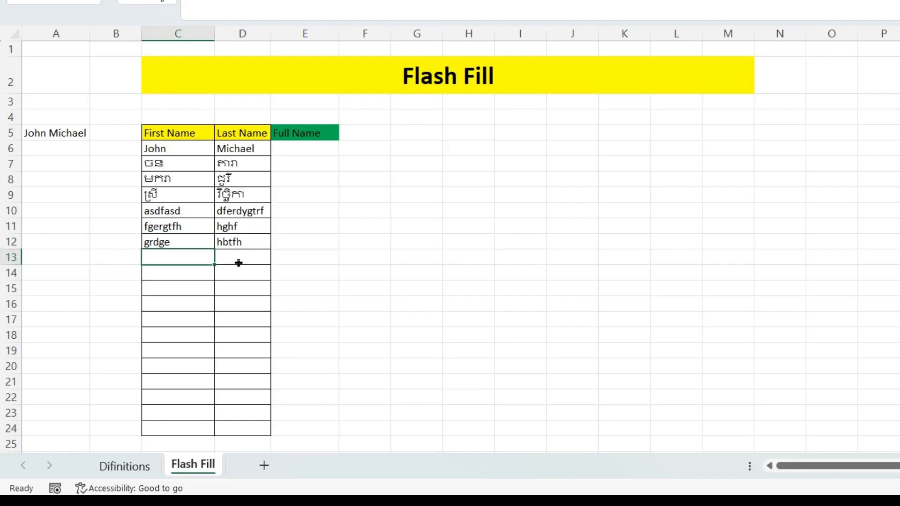
- Enter hytrtyry and rthtrfh as row 13's first and last names
left_click(239, 263)
type("rthtrfh")
left_click(187, 257)
type("hytrtyry")
left_click(243, 275)
- Append 1 and 2 to row 13's names and fill them down to row 24
left_click_drag(192, 258, 227, 252)
double_click(195, 258)
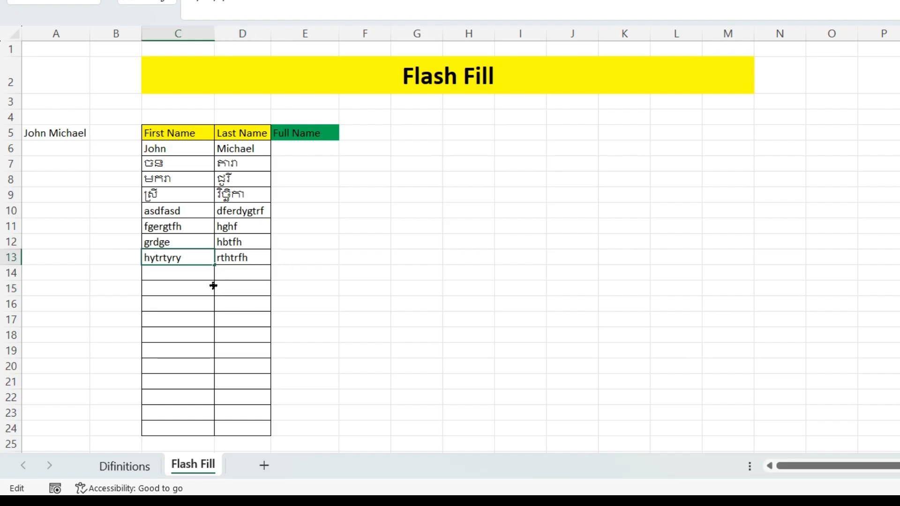
type("1")
double_click(262, 257)
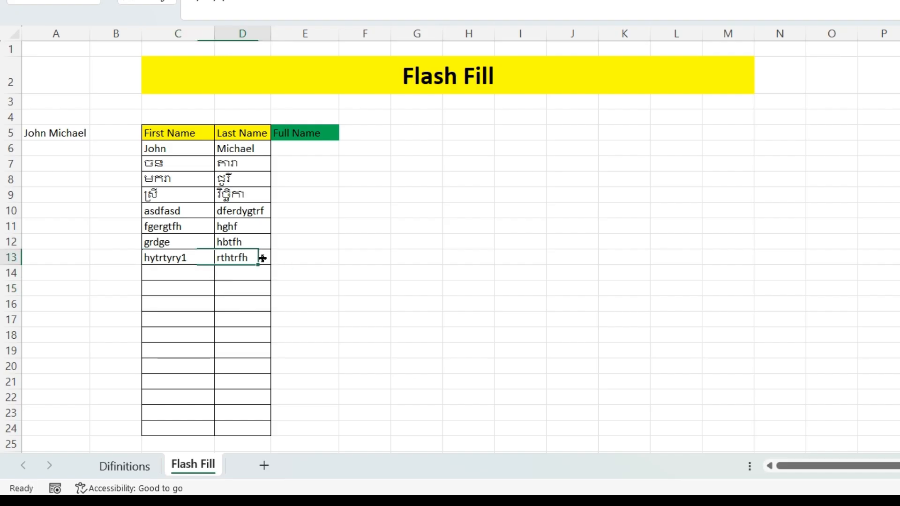
type("2")
left_click(243, 317)
left_click_drag(179, 253, 292, 406)
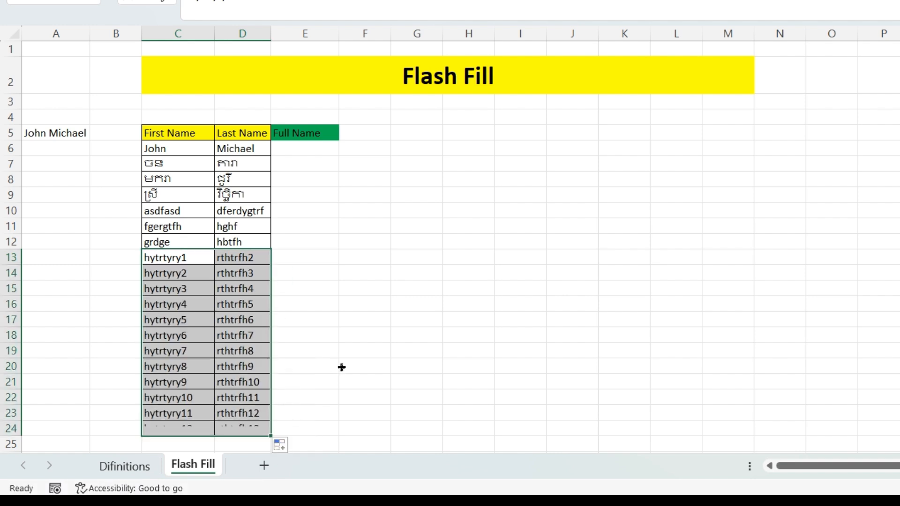
left_click(390, 241)
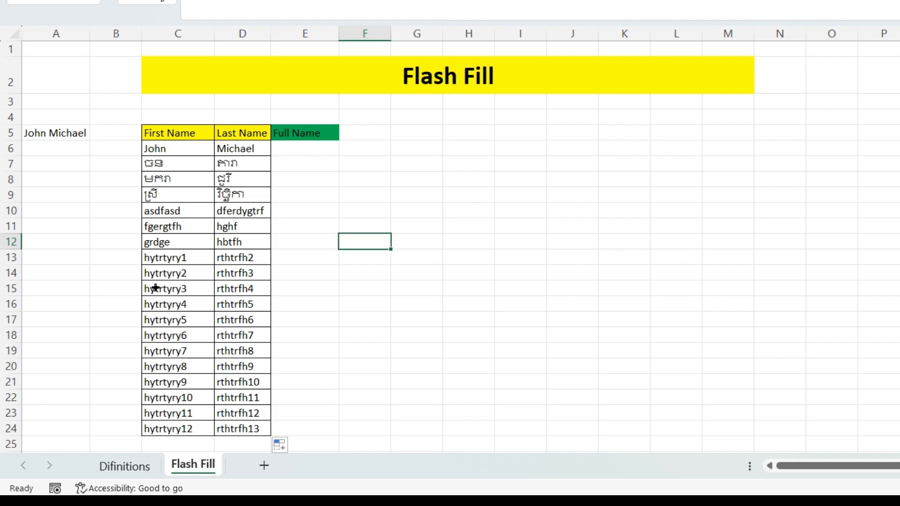
- Select cell E6 under the Full Name header
left_click(166, 332)
left_click(229, 319)
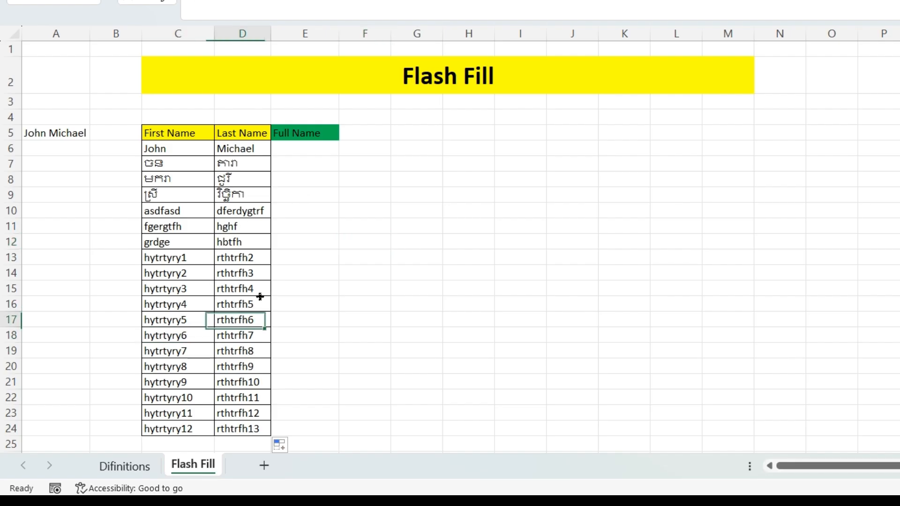
left_click(331, 211)
left_click(307, 150)
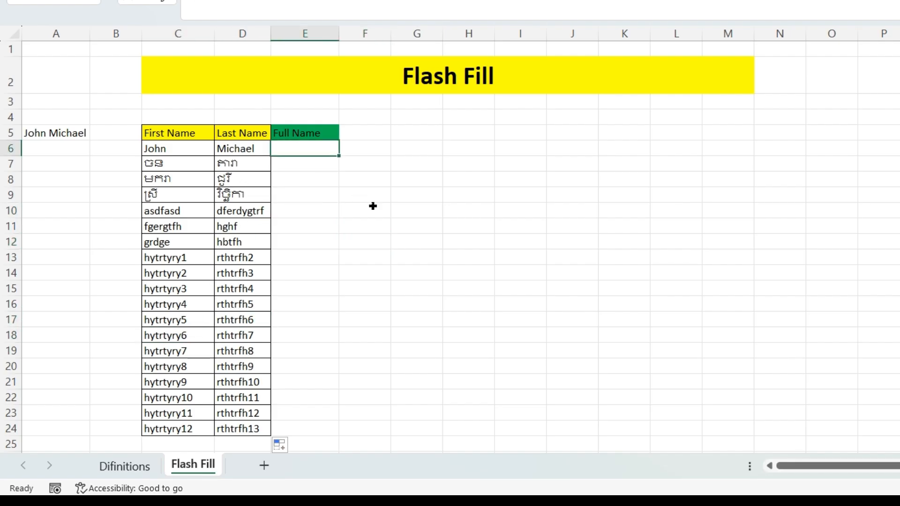
left_click(372, 204)
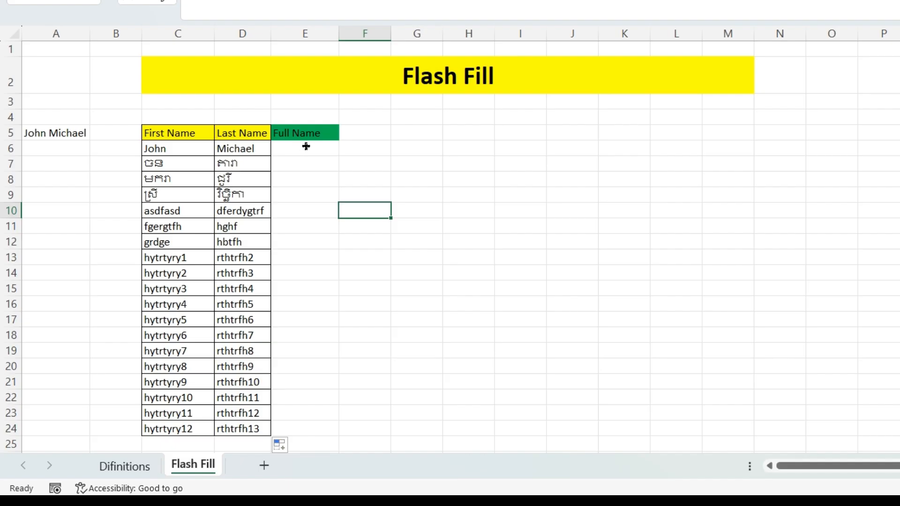
left_click(300, 176)
left_click_drag(303, 151, 312, 164)
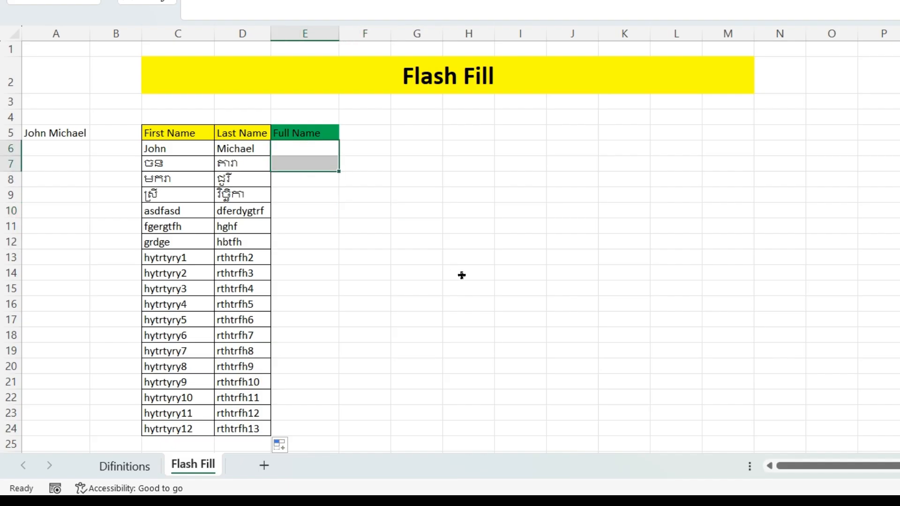
- Type the first person's sample full name into E6 and begin widening column E
double_click(322, 146)
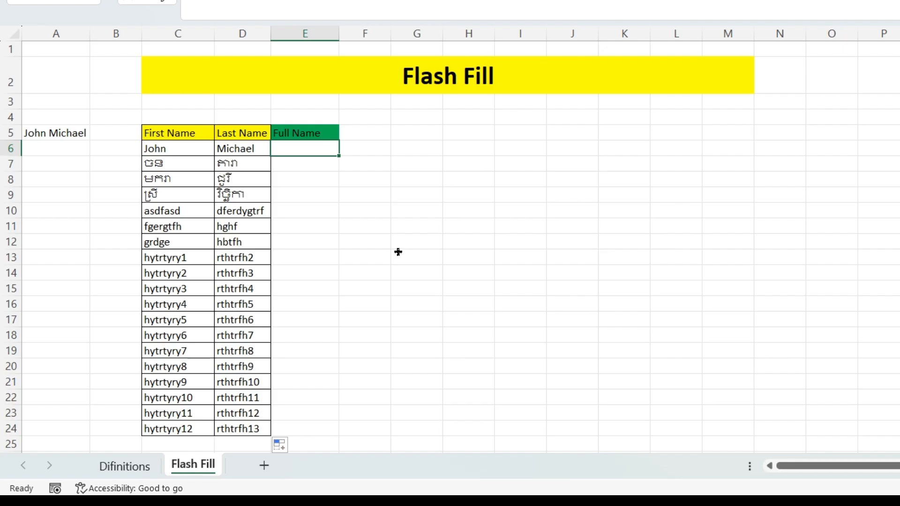
type("Jonh")
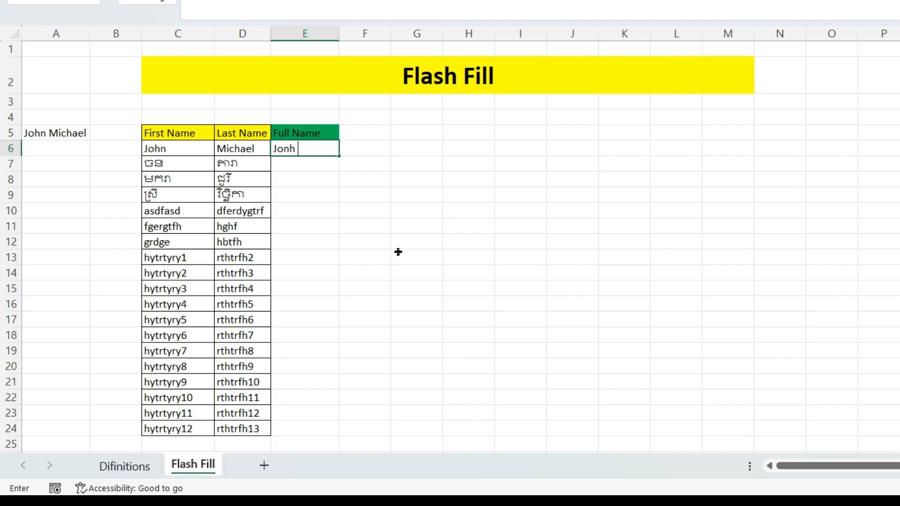
key("BackSpace")
key("BackSpace")
type("hn m")
key("BackSpace")
type("M")
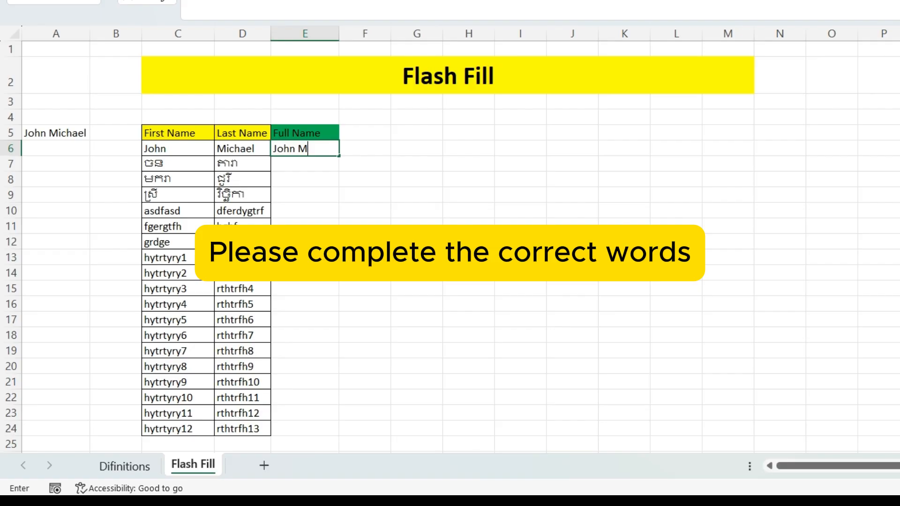
type("ichael")
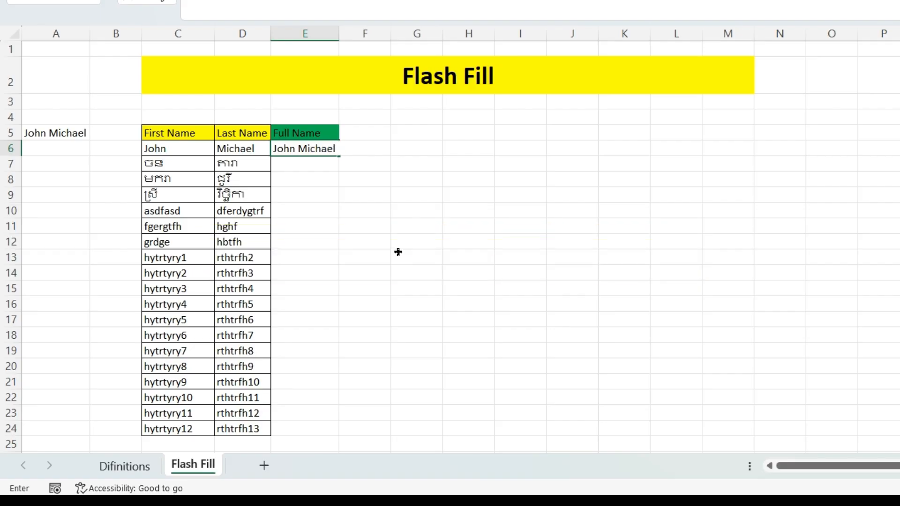
left_click(398, 252)
left_click_drag(339, 34, 387, 41)
- Set column E to width 17 and select E7 below the first full name
left_click(325, 163)
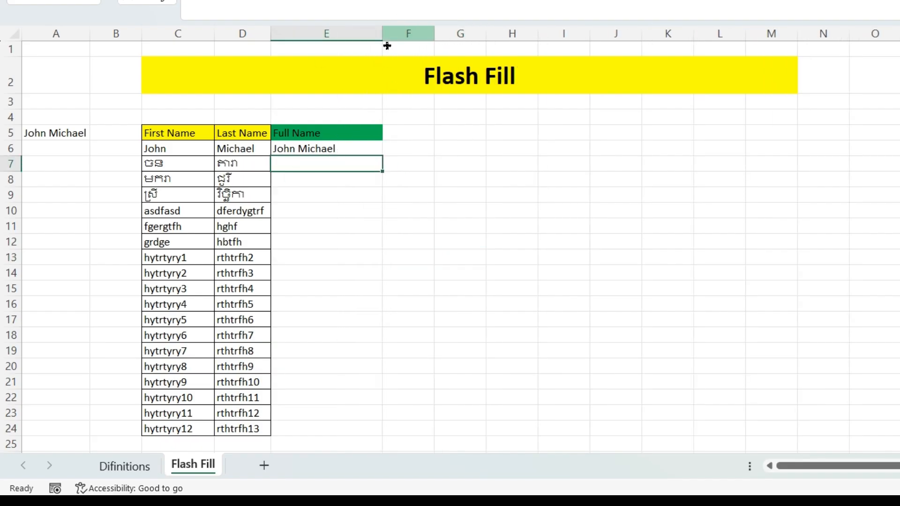
left_click(331, 188)
left_click(328, 163)
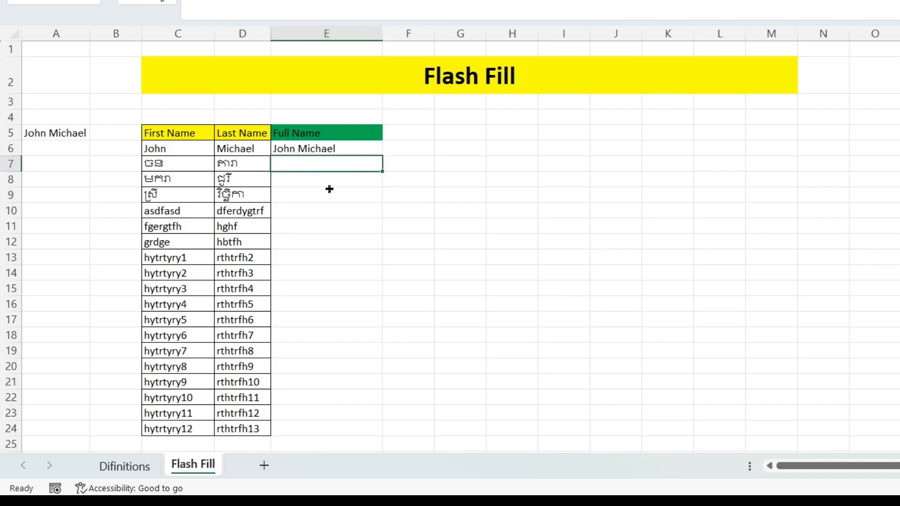
left_click(318, 181)
left_click(324, 165)
left_click(326, 146)
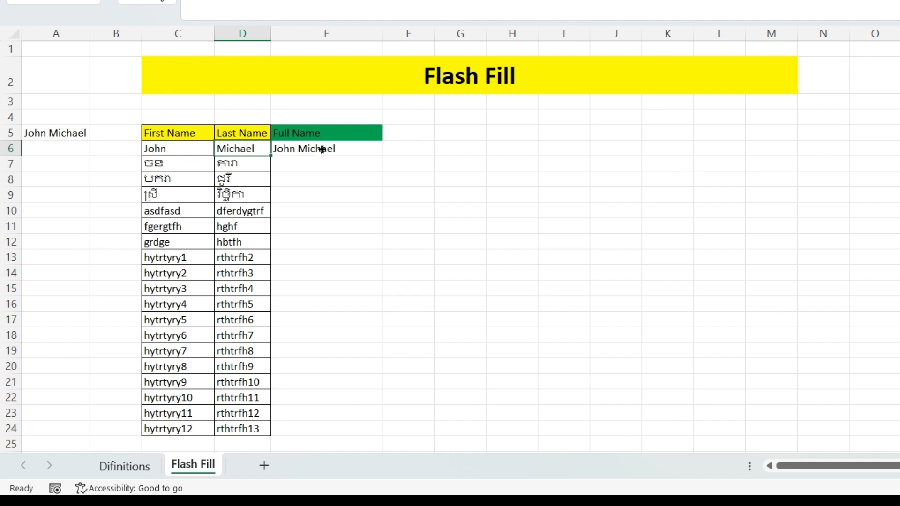
left_click(356, 171)
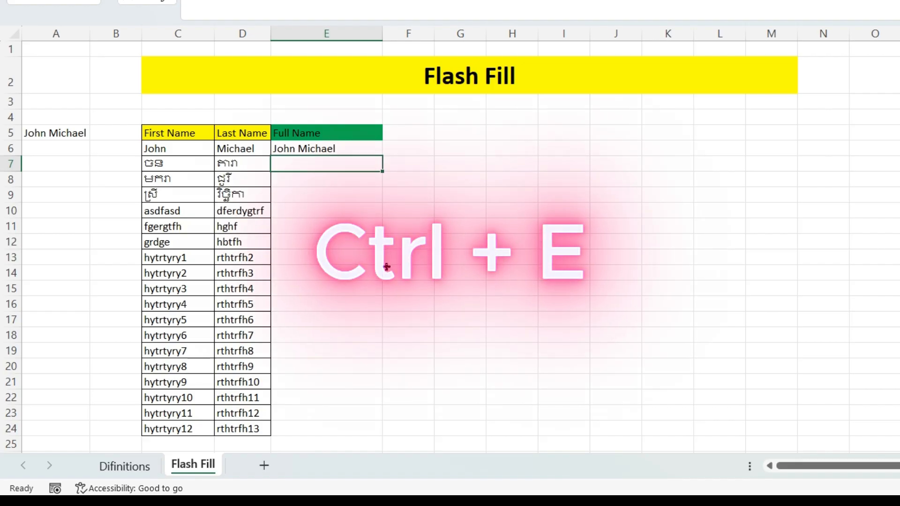
- Flash Fill the Full Name column with Ctrl+E and check the filled names
key("ctrl+e")
scroll(369, 271, "down", 1)
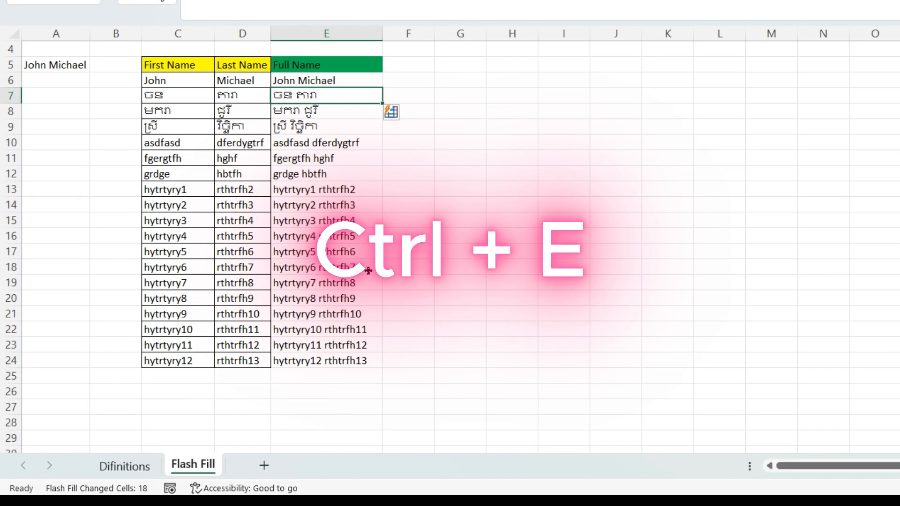
key("shift+Down")
key("shift+Down")
key("shift+Down")
key("shift+Down")
key("shift+Down")
key("shift+Down")
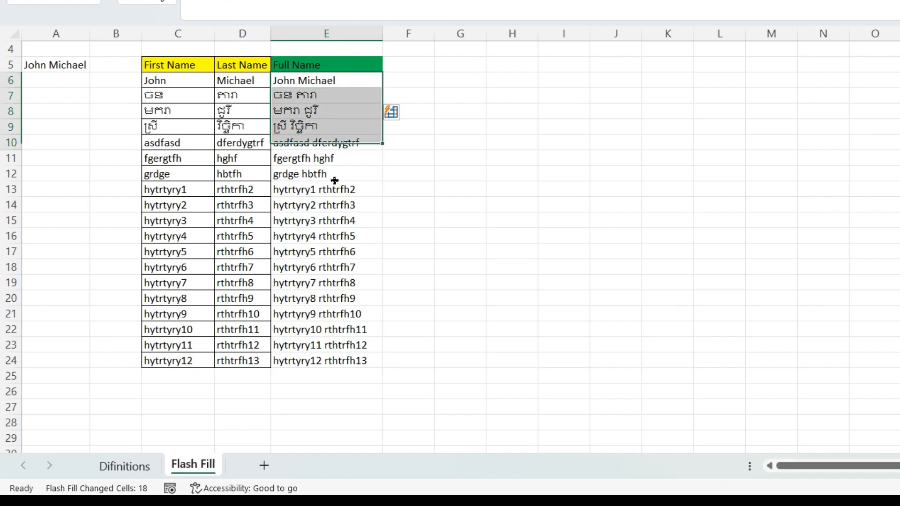
left_click(306, 94)
left_click(308, 114)
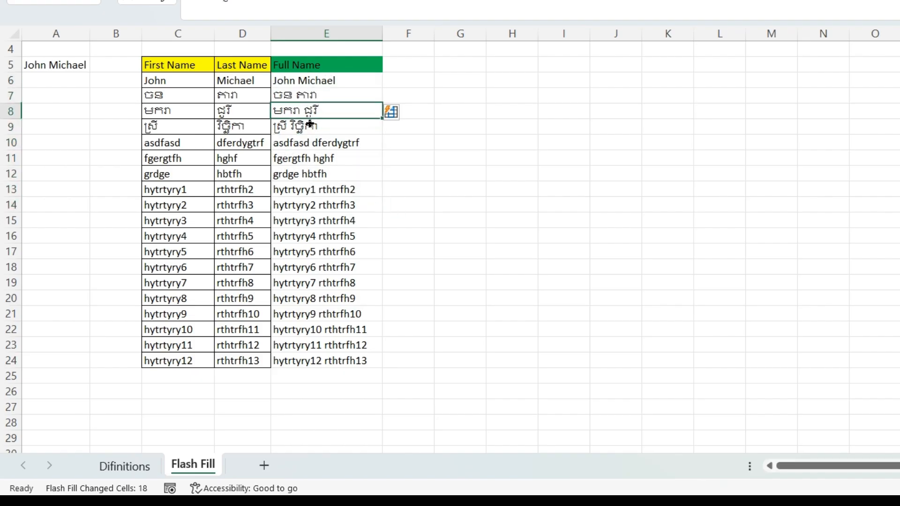
left_click(297, 127)
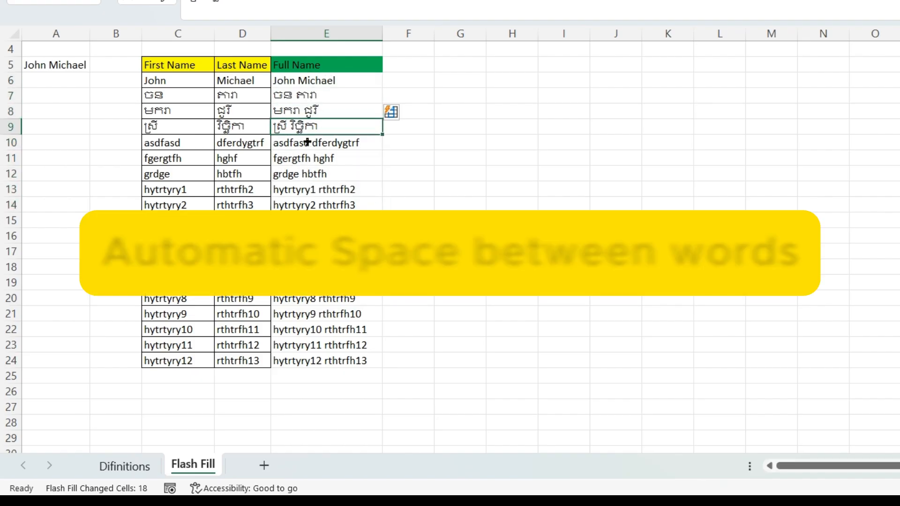
left_click(308, 142)
- Start a formula in F5 beside the Full Name header
left_click(496, 171)
left_click(407, 64)
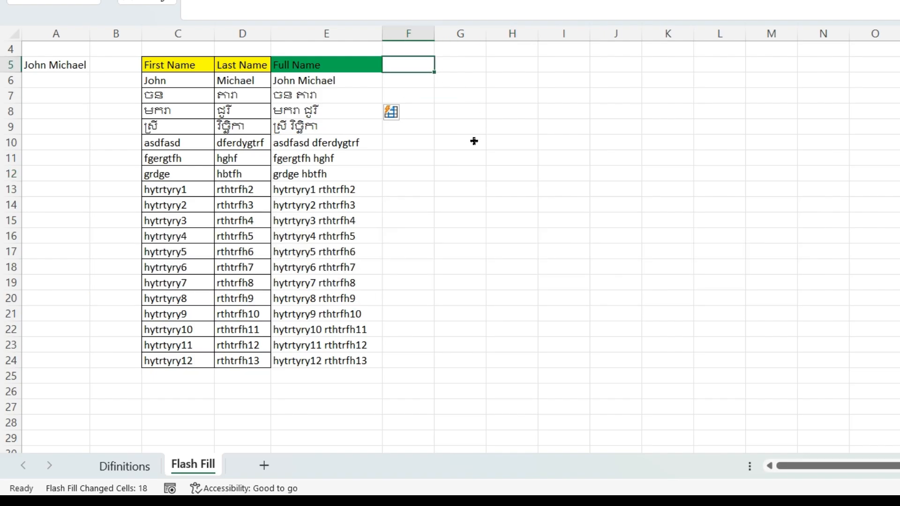
type("=")
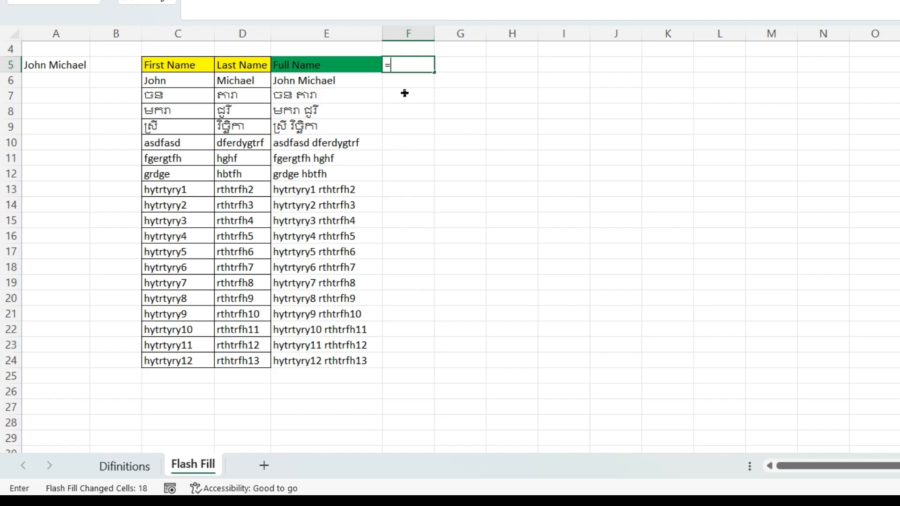
- Enter =C6&D6 in F6 to join the first and last names
key("Escape")
key("Down")
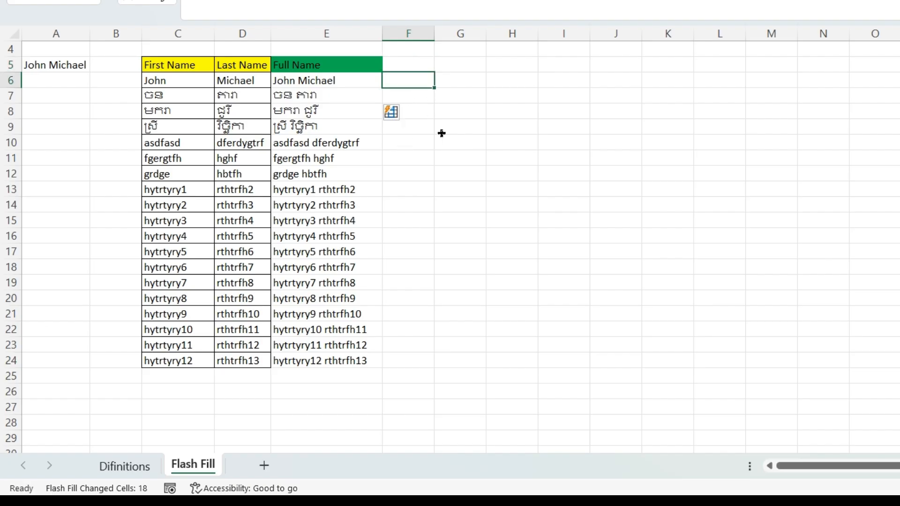
type("=")
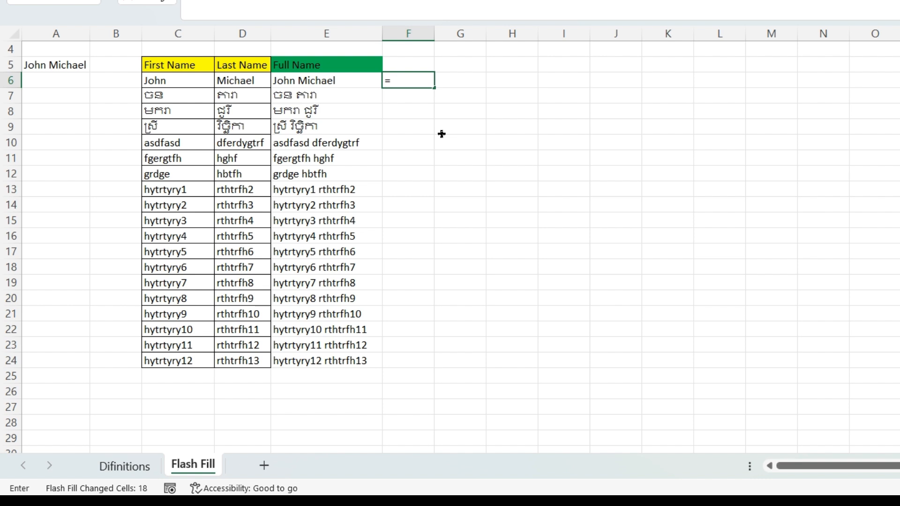
left_click(178, 80)
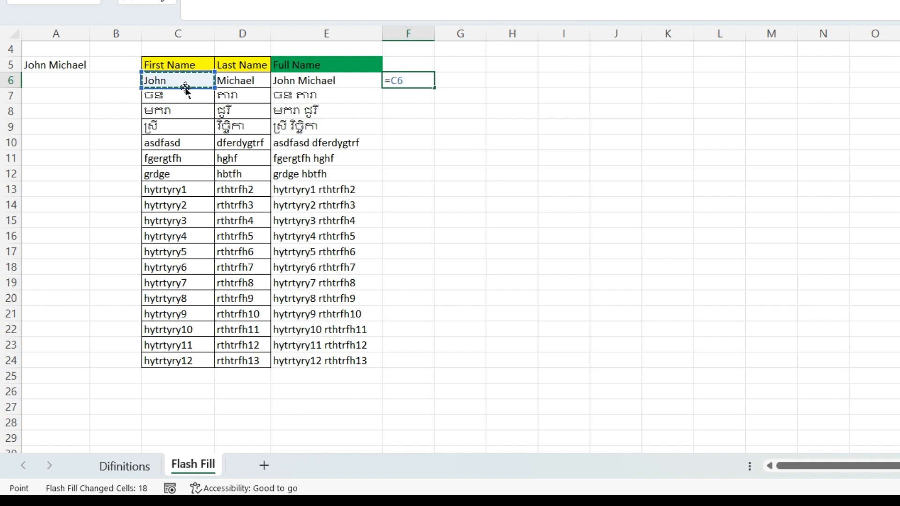
type("&")
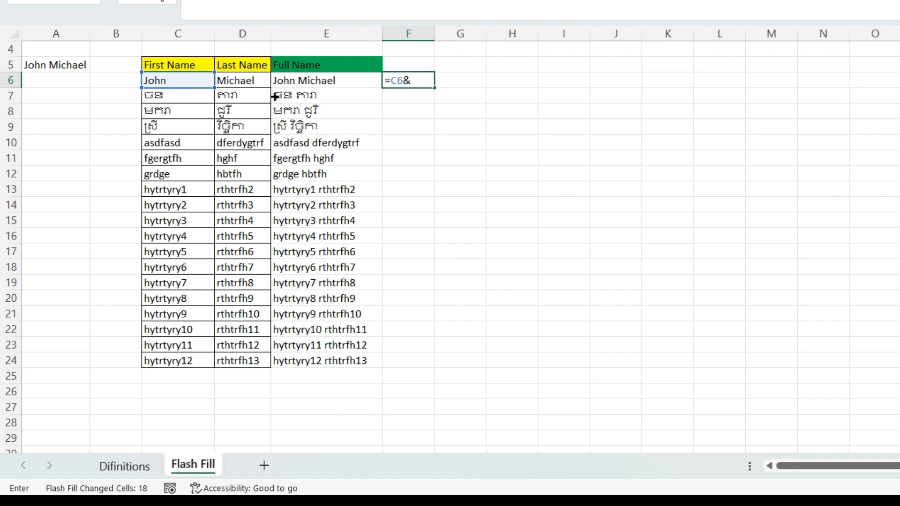
left_click(243, 78)
key("Return")
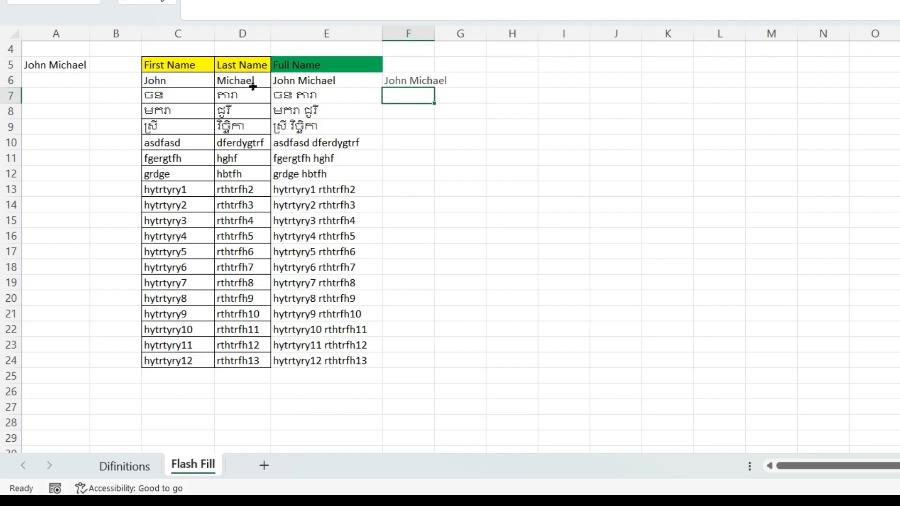
- Widen column F and fill the joining formula down to F24
left_click(427, 78)
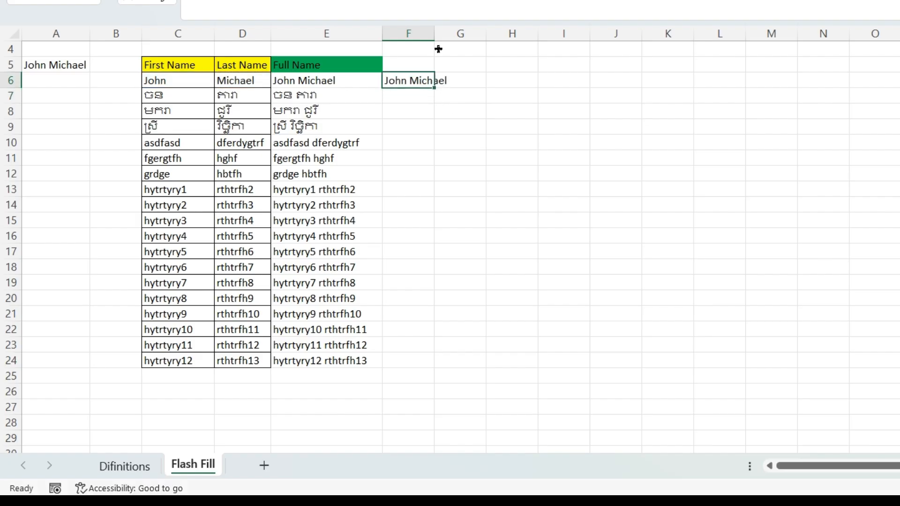
left_click_drag(434, 29, 451, 29)
left_click(433, 118)
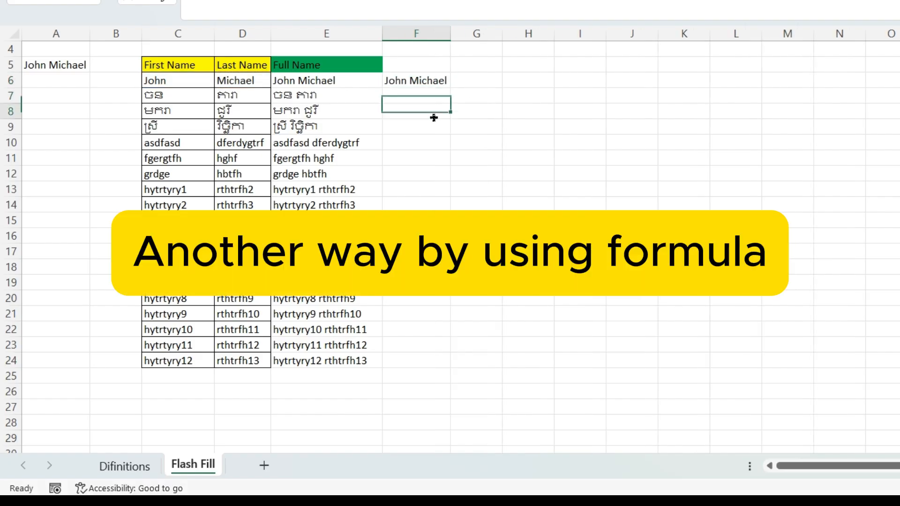
left_click(428, 80)
left_click_drag(450, 88, 470, 373)
left_click(656, 186)
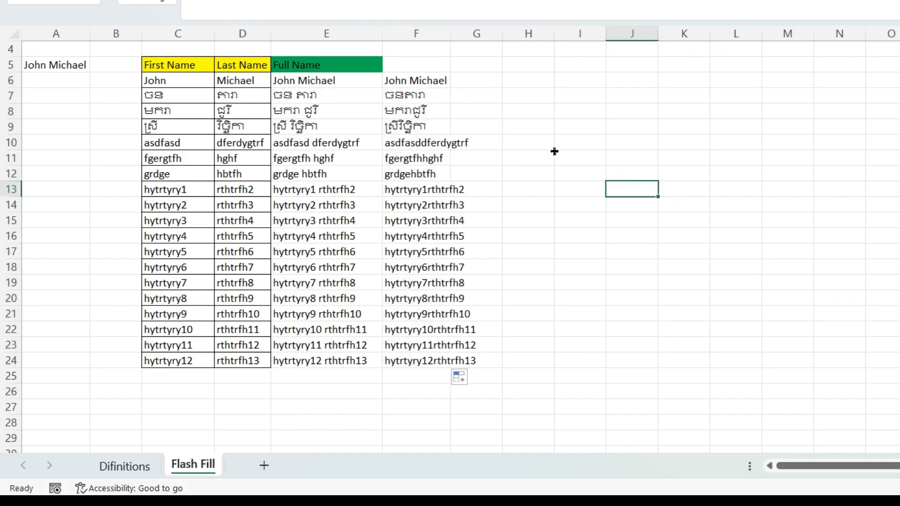
- Review the joined names for missing spaces and autofit column F
left_click(422, 84)
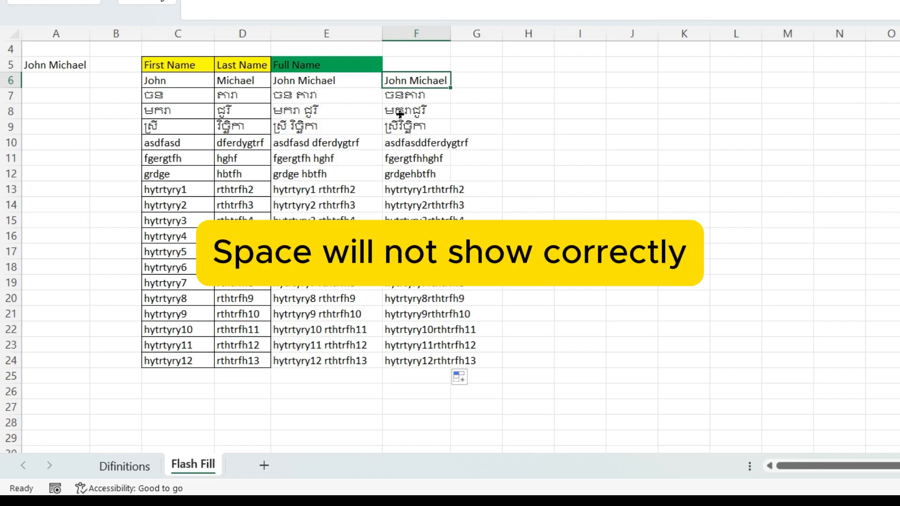
left_click(424, 96)
left_click(427, 112)
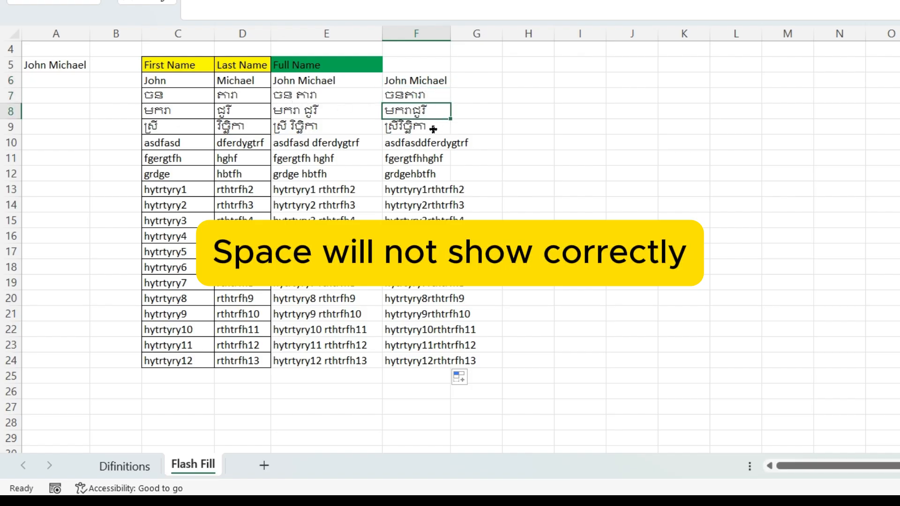
left_click(433, 128)
left_click_drag(439, 176, 436, 190)
left_click(424, 252)
left_click_drag(424, 315, 423, 333)
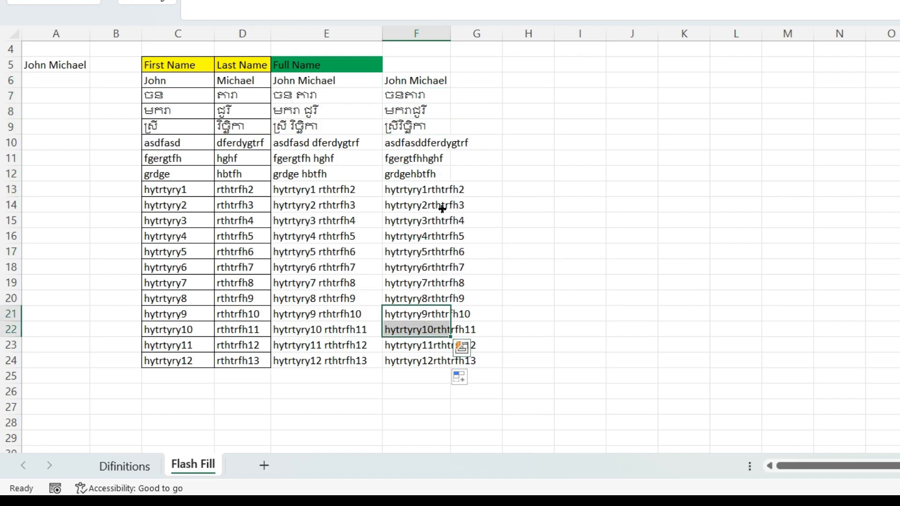
double_click(451, 34)
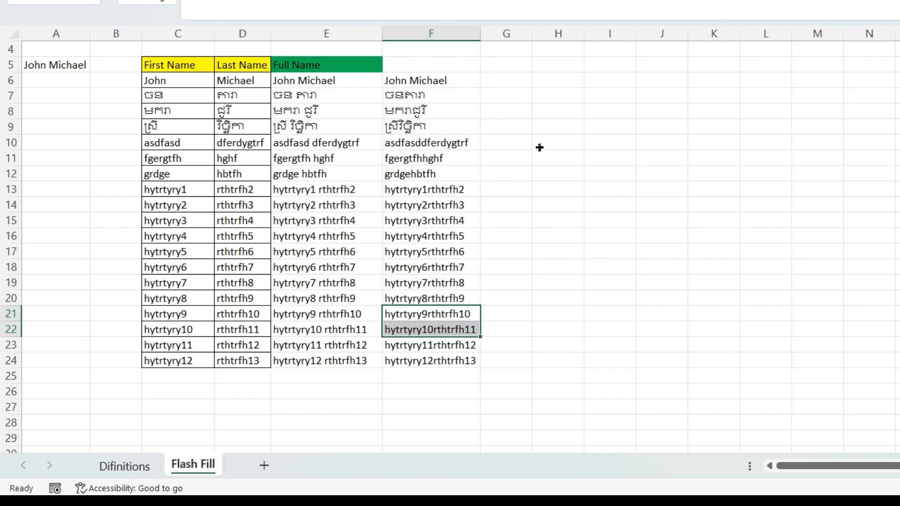
left_click(539, 148)
- Compare against the source names and select the Flash Filled results in E6:E24 for removal
left_click_drag(322, 95, 322, 111)
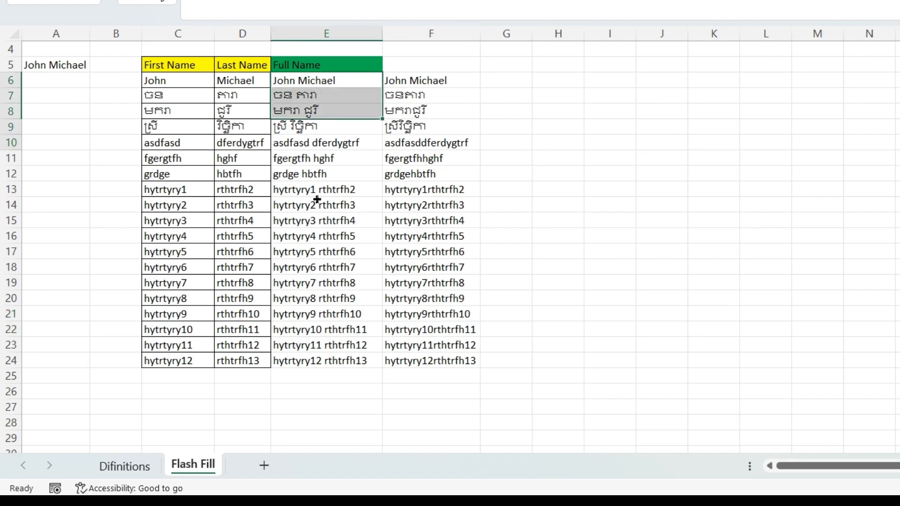
left_click_drag(317, 200, 322, 363)
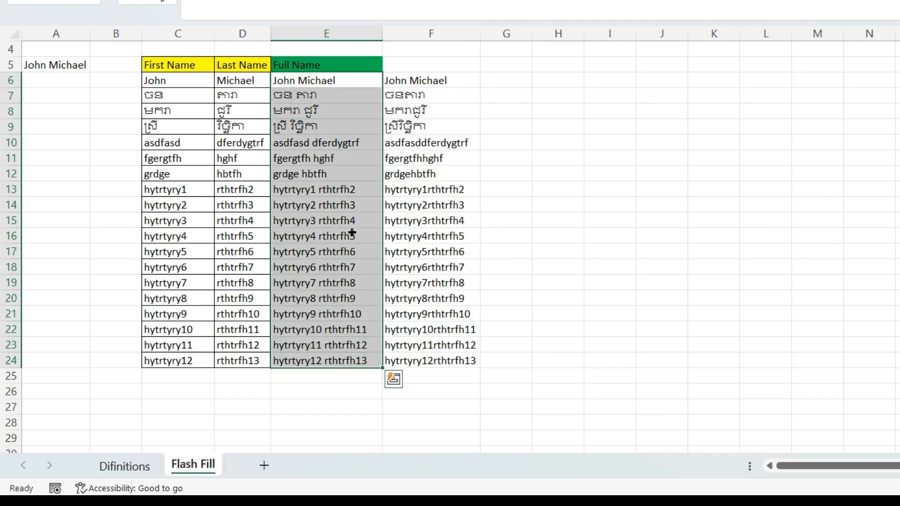
left_click(352, 236)
left_click(152, 81)
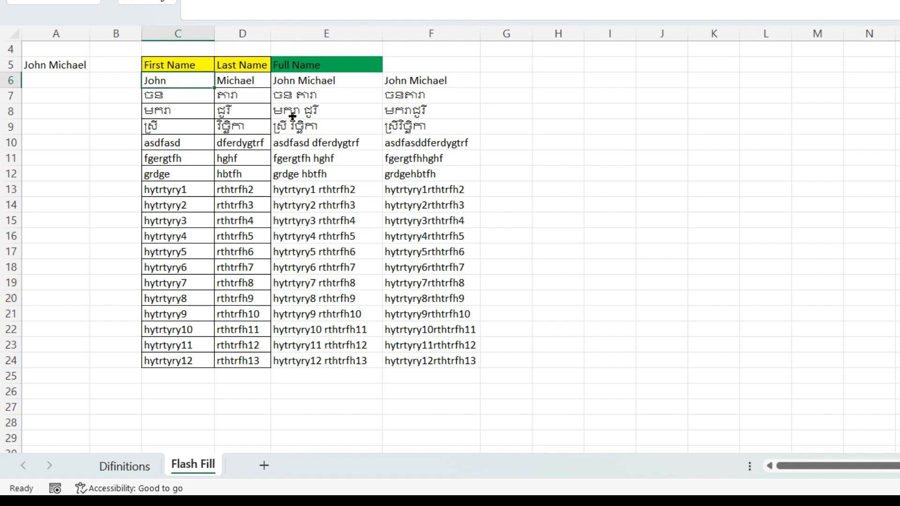
left_click(227, 80)
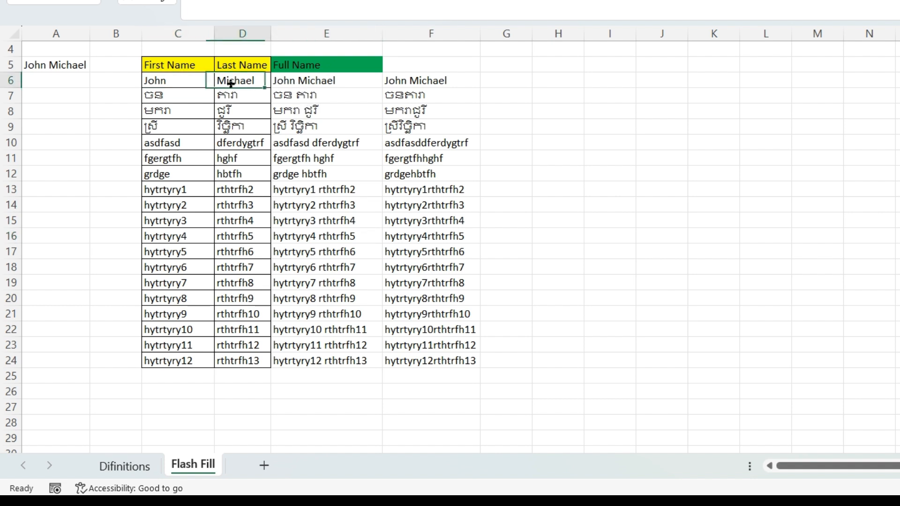
left_click_drag(333, 94, 344, 359)
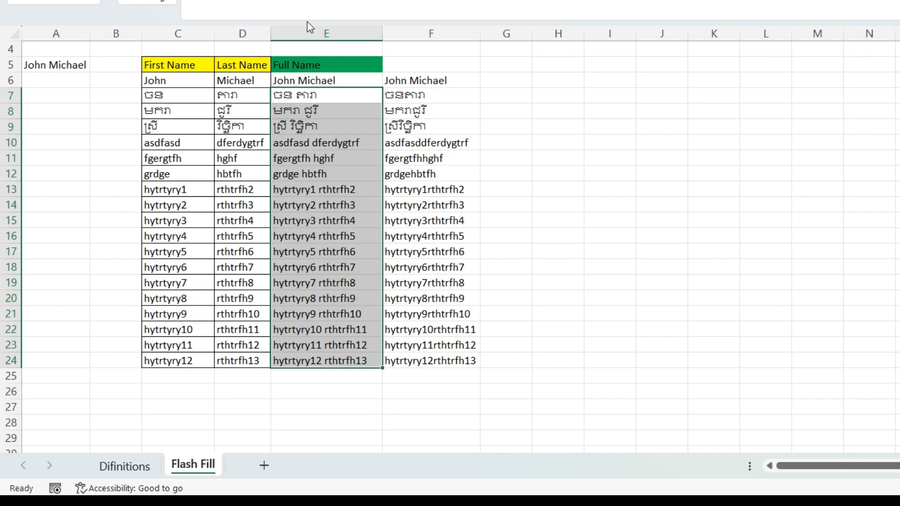
left_click(439, 159)
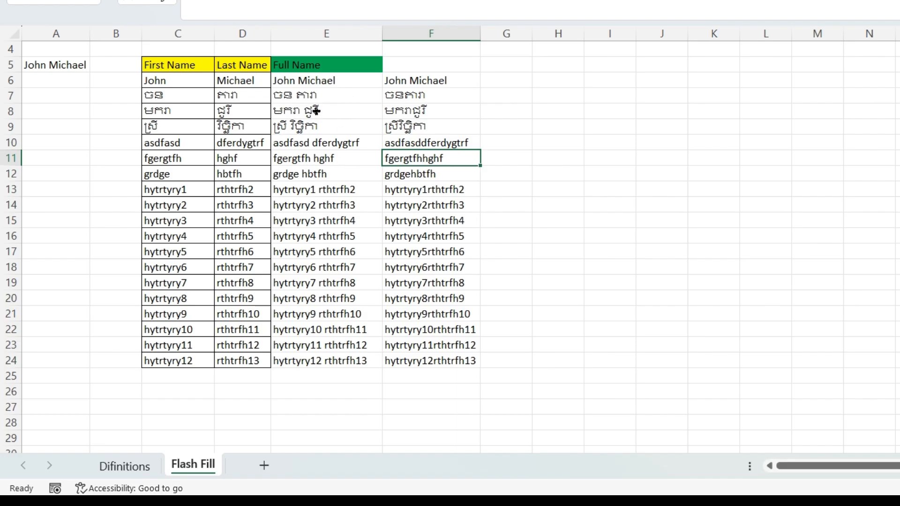
left_click(316, 111)
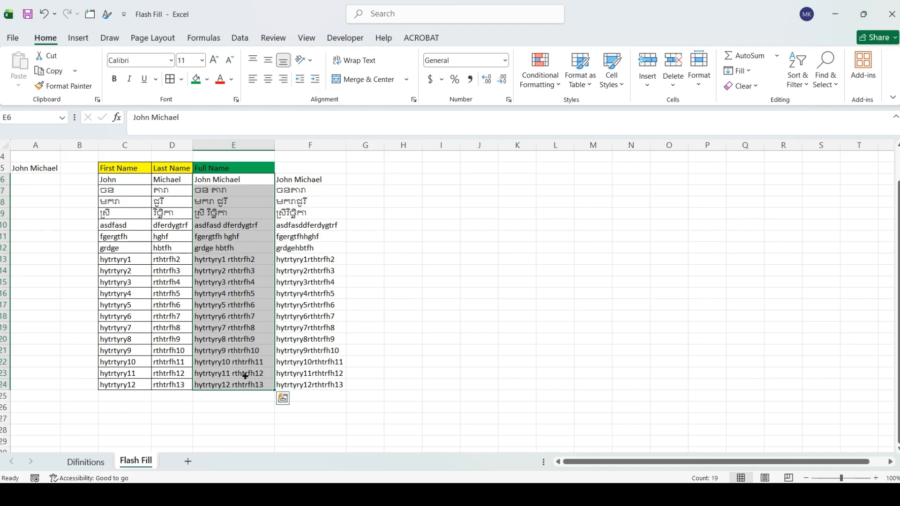
- Clear the existing Full Name results and return to cell E6
key("Delete")
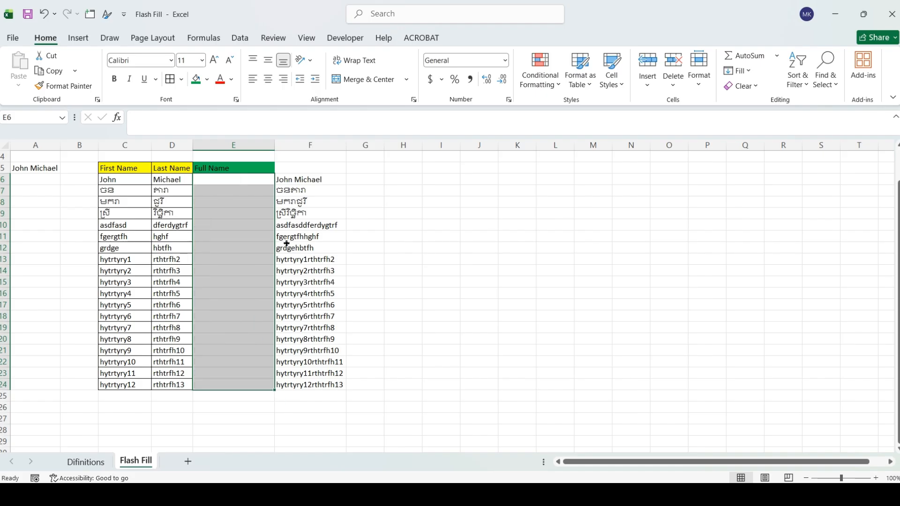
left_click(253, 236)
left_click(232, 181)
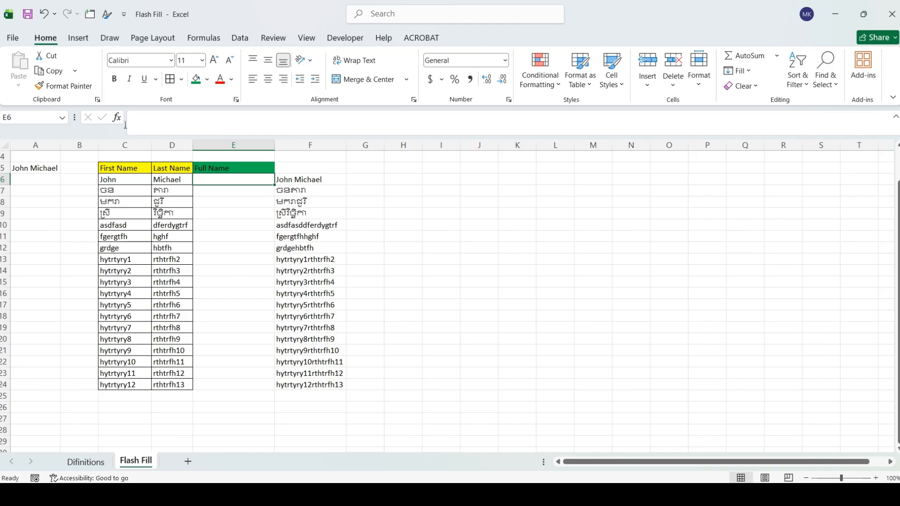
- Enable Automatically Flash Fill in Excel Options' Advanced editing settings
left_click(12, 39)
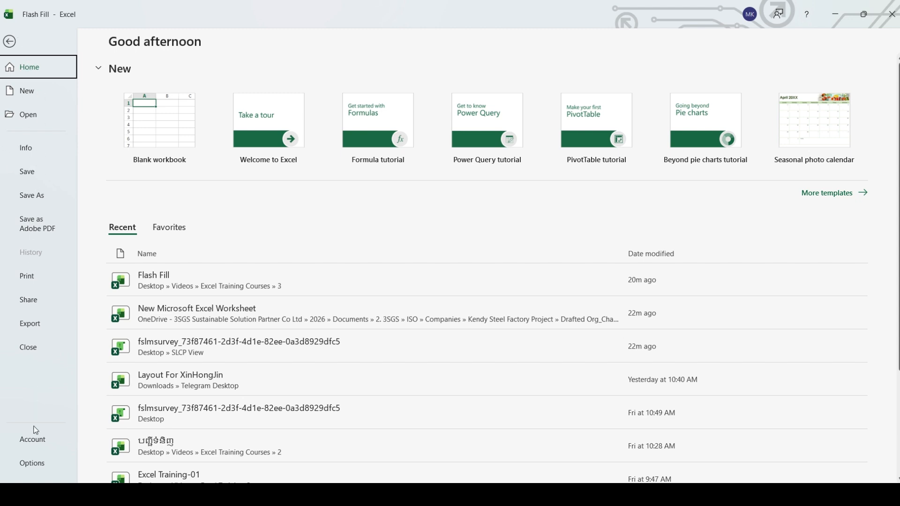
left_click(40, 464)
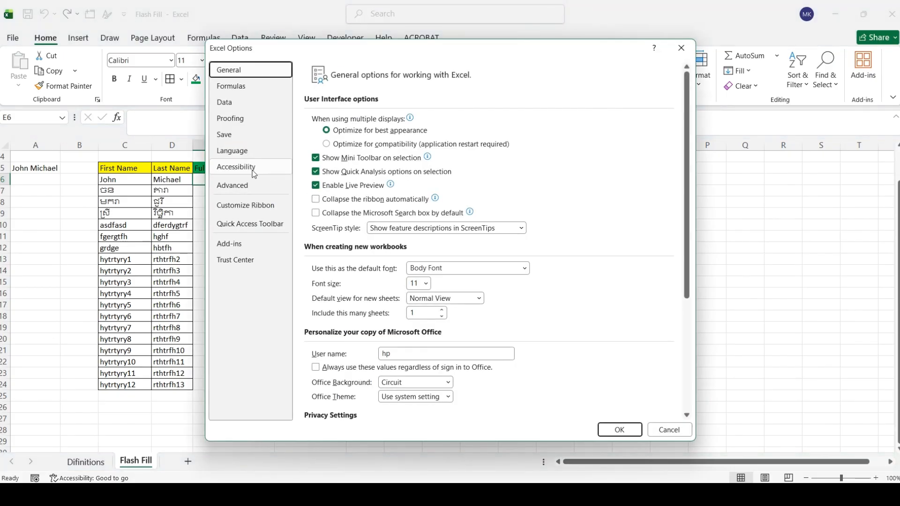
left_click(230, 186)
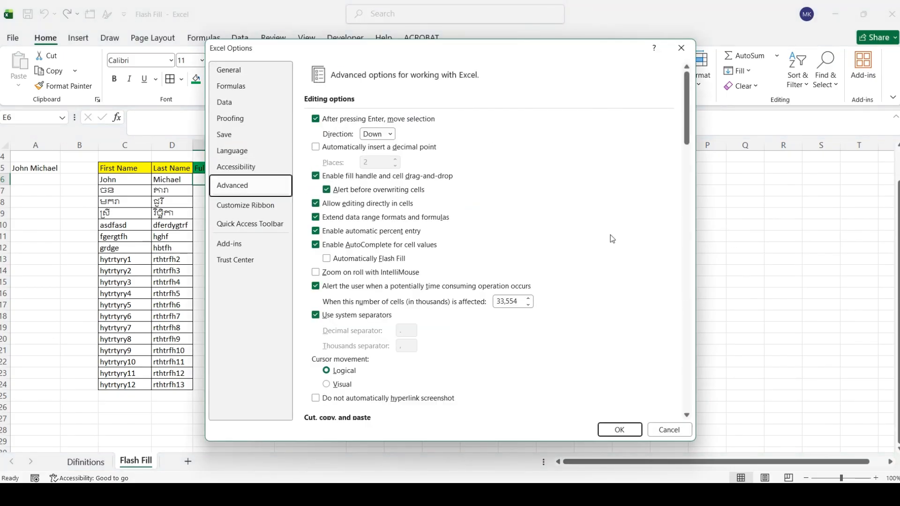
left_click(326, 259)
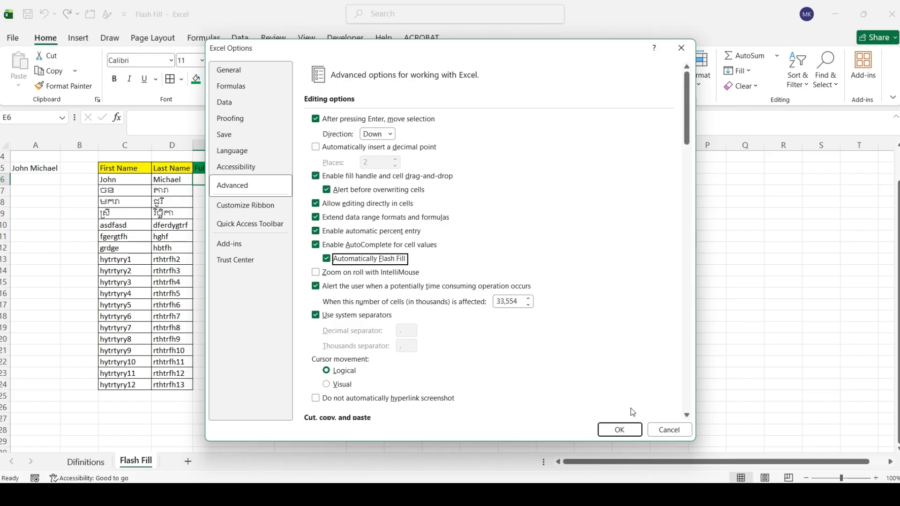
left_click(623, 428)
- Enter 'John Michael' in cell E6 as the first full-name example
left_click(462, 255)
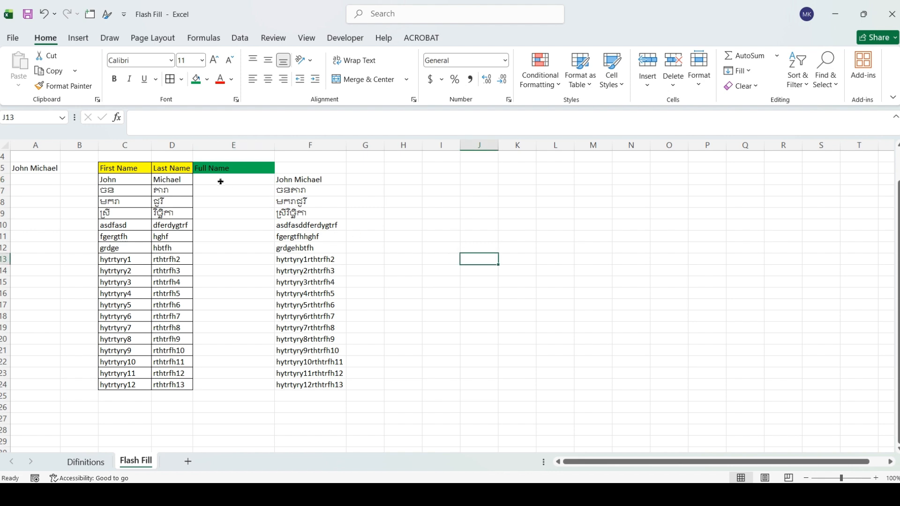
left_click(218, 181)
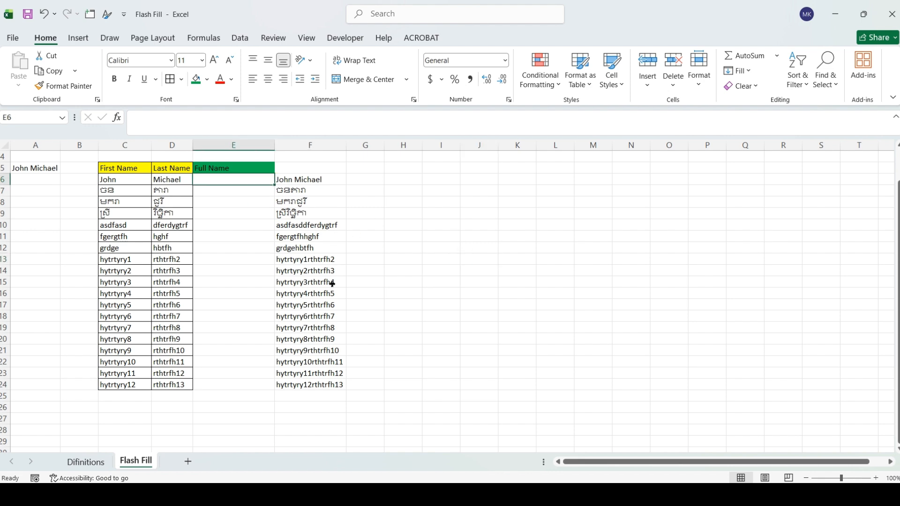
type("Joh")
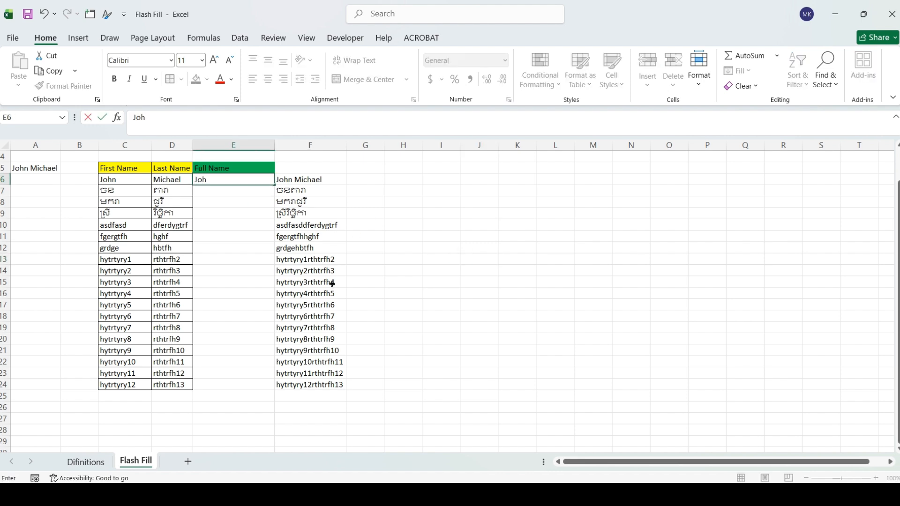
type("n Michael")
left_click(426, 248)
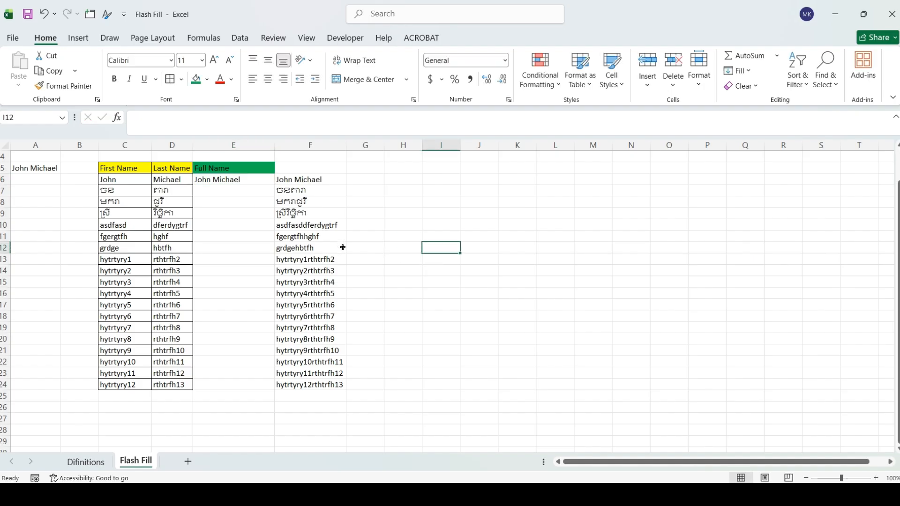
- Start the next name in E7 and accept the Flash Fill preview for E7:E24
left_click(245, 189)
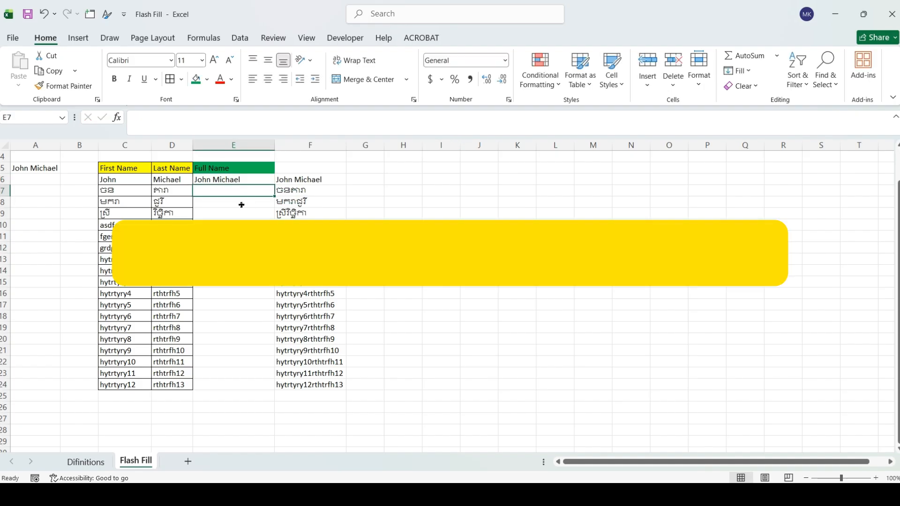
key("alt")
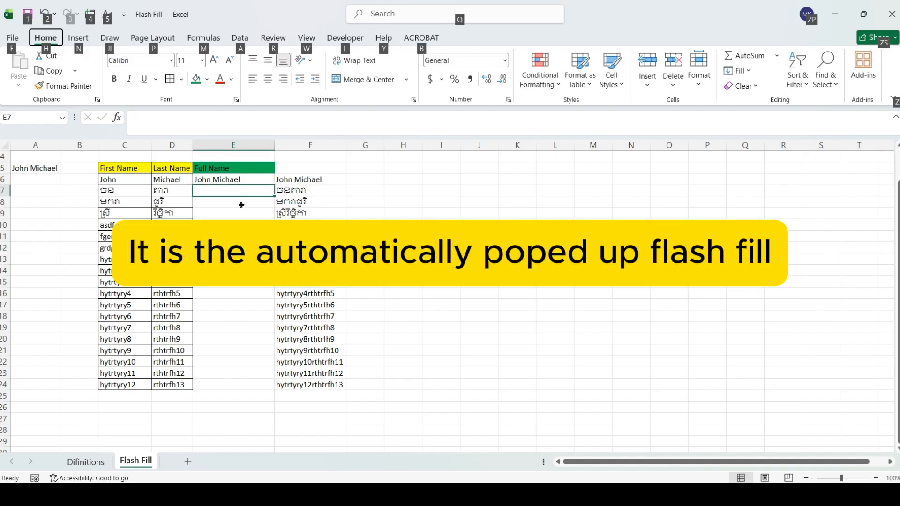
key("alt")
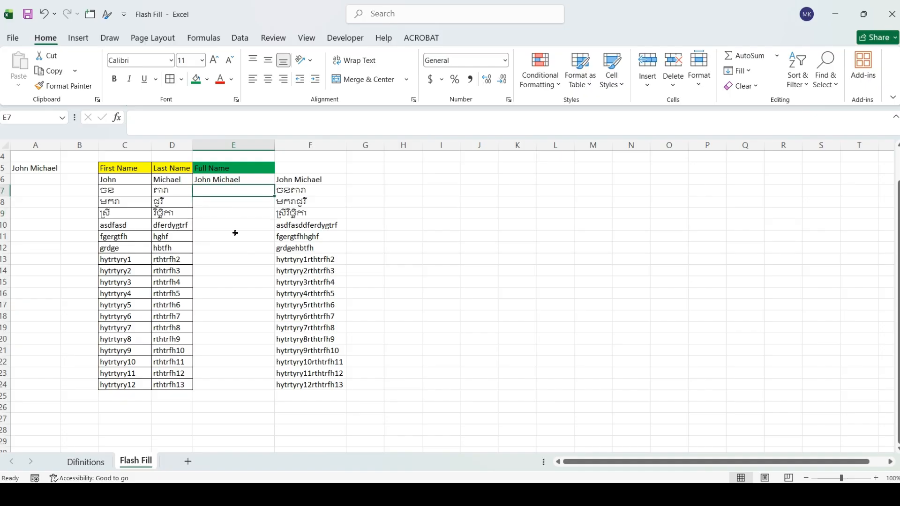
type("ចនការ")
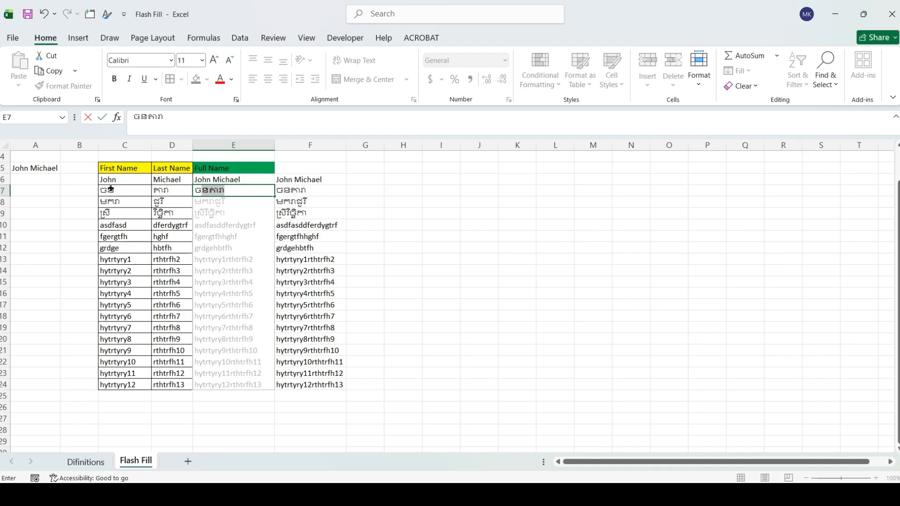
key("Tab")
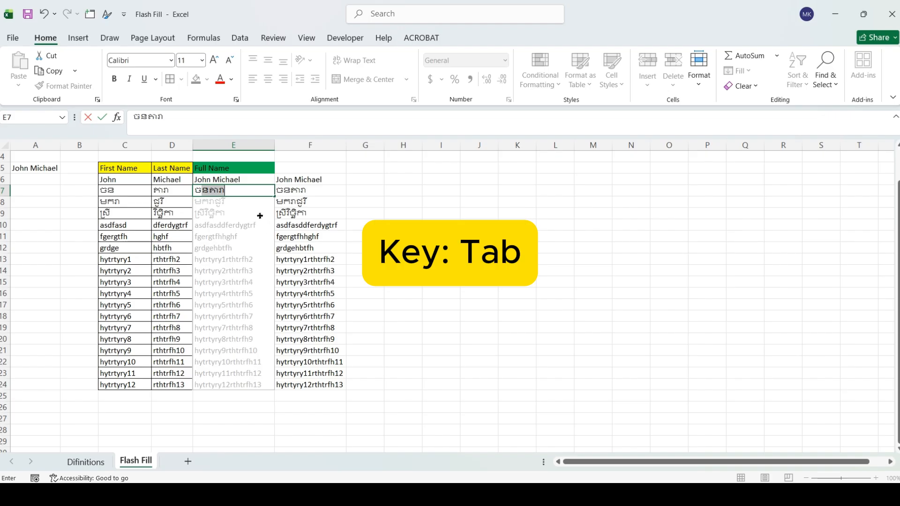
key("Tab")
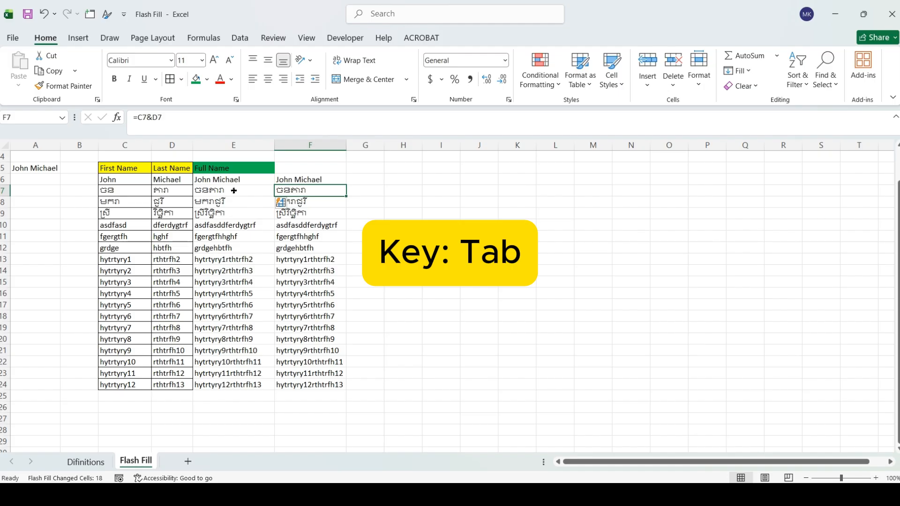
left_click_drag(234, 191, 244, 383)
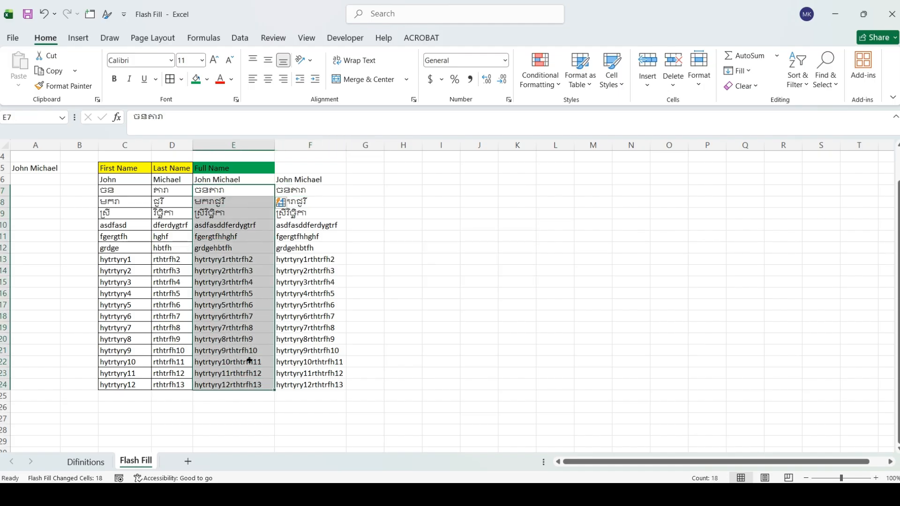
left_click(298, 141)
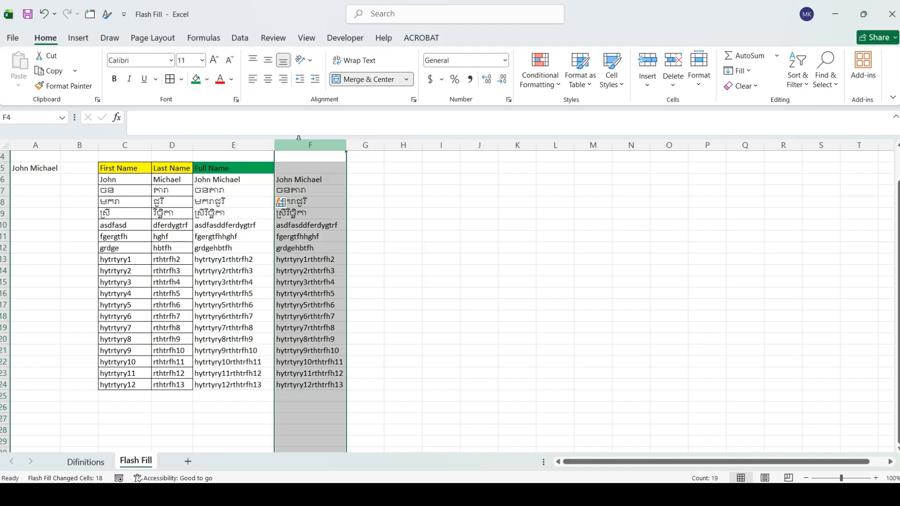
- Insert a blank column at F and enter 'John Michael' in F6
key("ctrl+shift+plus")
left_click(305, 210)
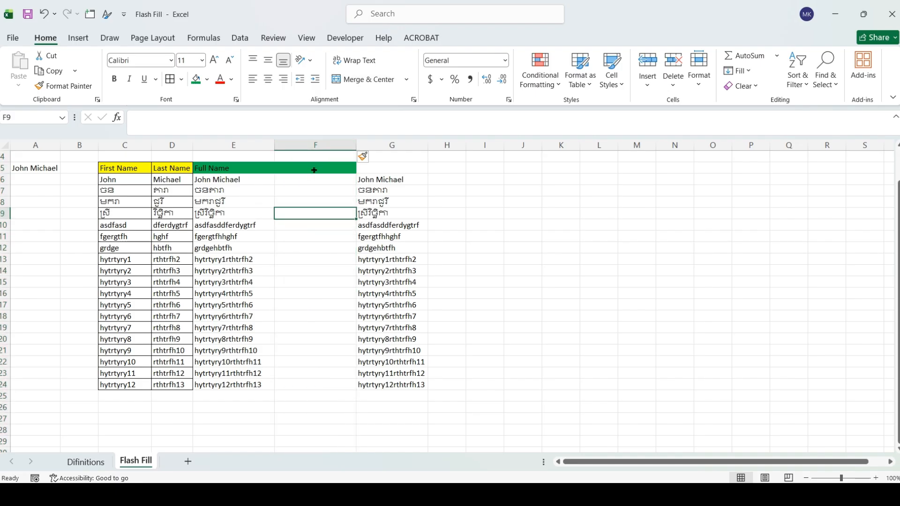
left_click(321, 191)
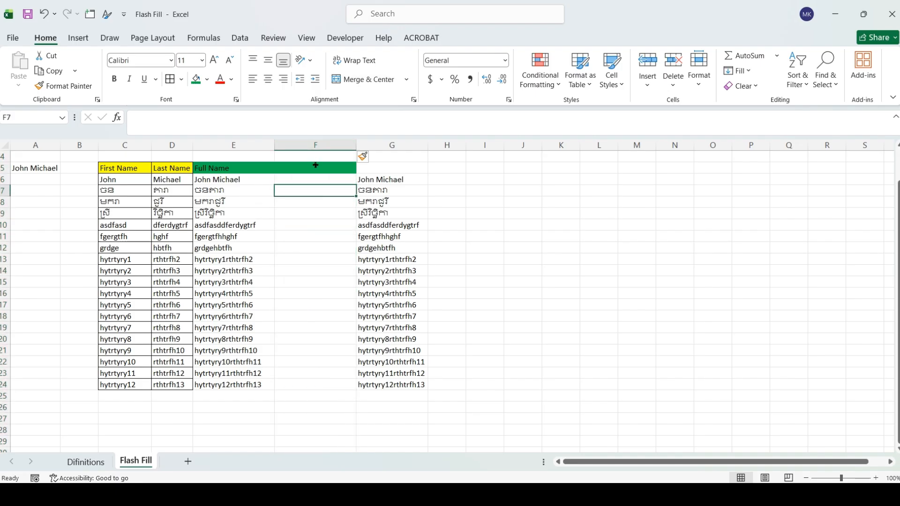
left_click(309, 176)
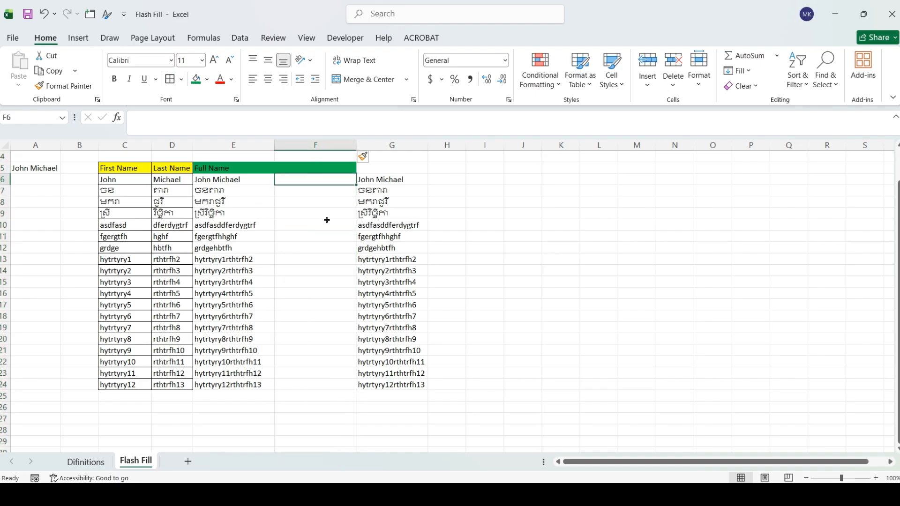
type("ញោ")
key("BackSpace")
key("BackSpace")
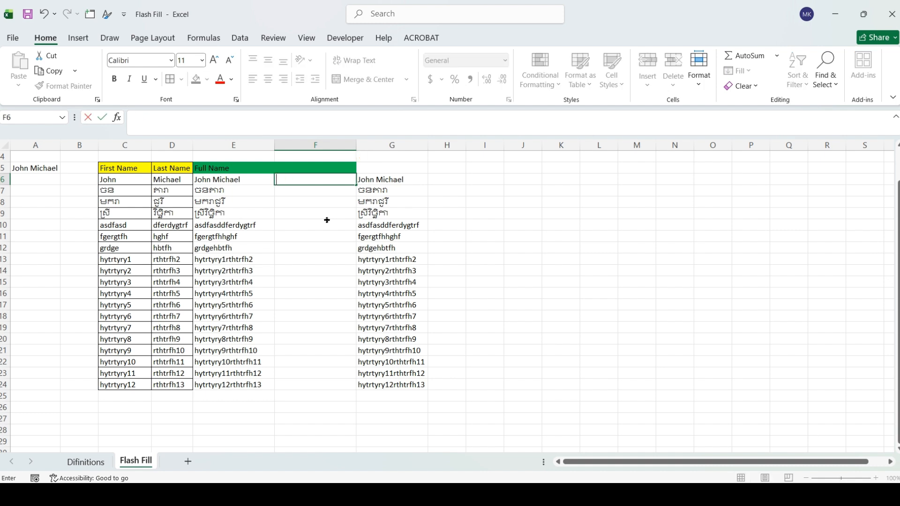
type("John Michael")
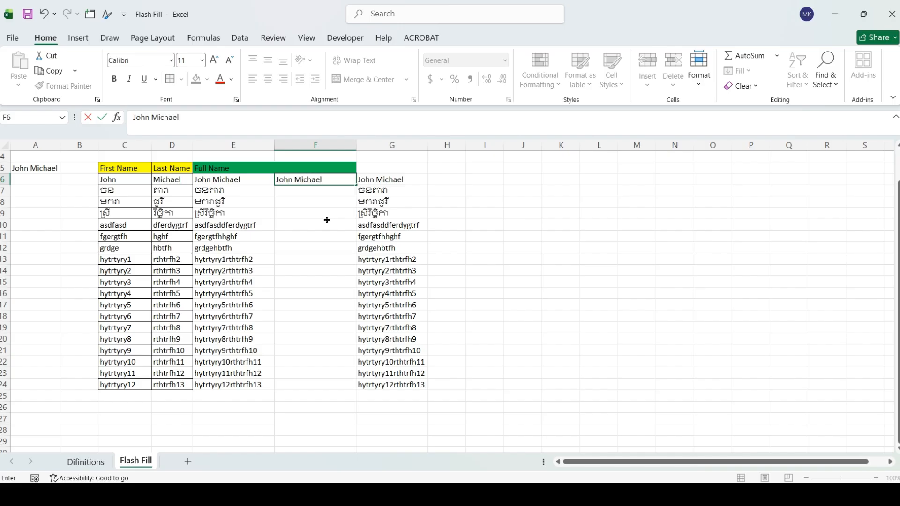
key("Return")
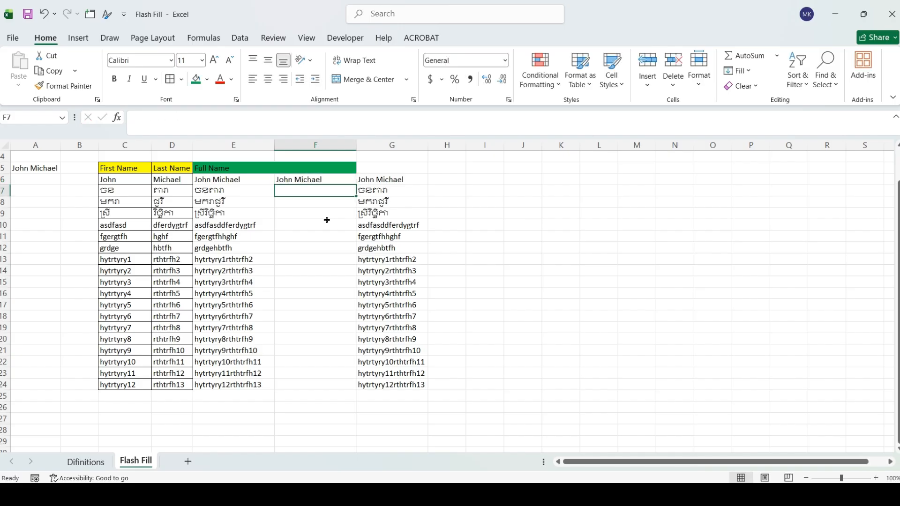
- Flash Fill column F with Ctrl+E, then review names in F6:F24 and E7:E24
key("ctrl+e")
key("Down")
key("Down")
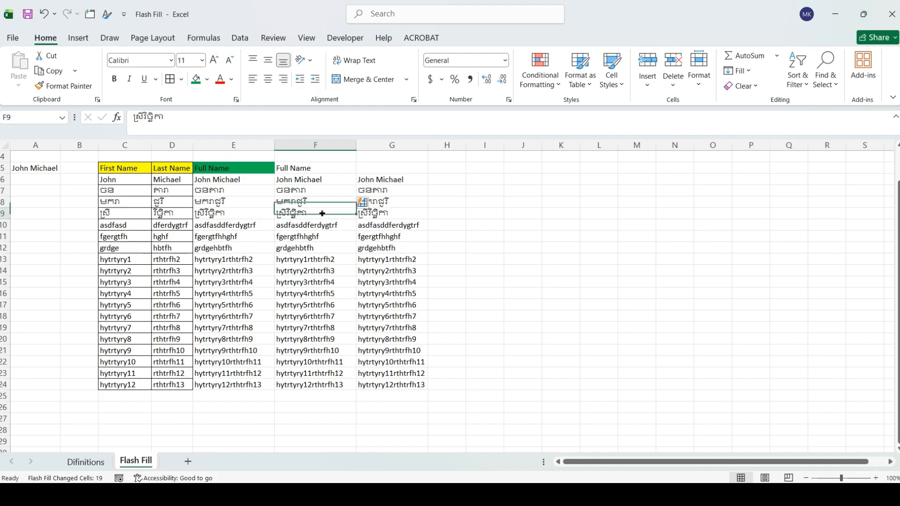
left_click_drag(312, 179, 313, 387)
left_click(303, 259)
left_click_drag(233, 190, 236, 387)
left_click_drag(113, 187, 233, 384)
left_click(313, 191)
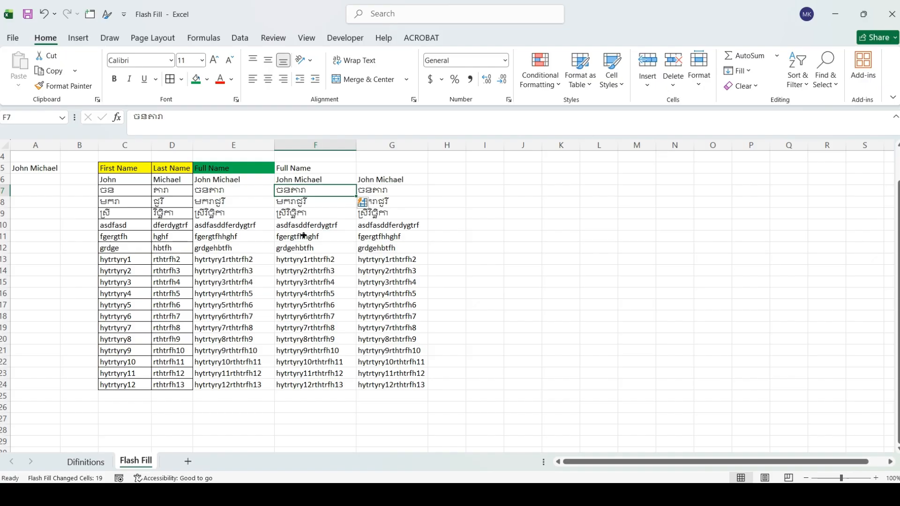
key("Down")
key("Down")
key("Down")
key("Down")
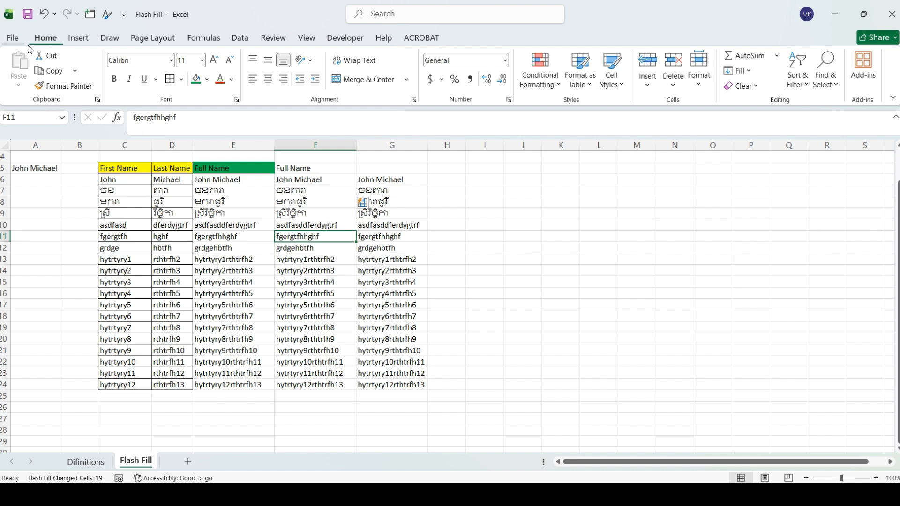
left_click(15, 39)
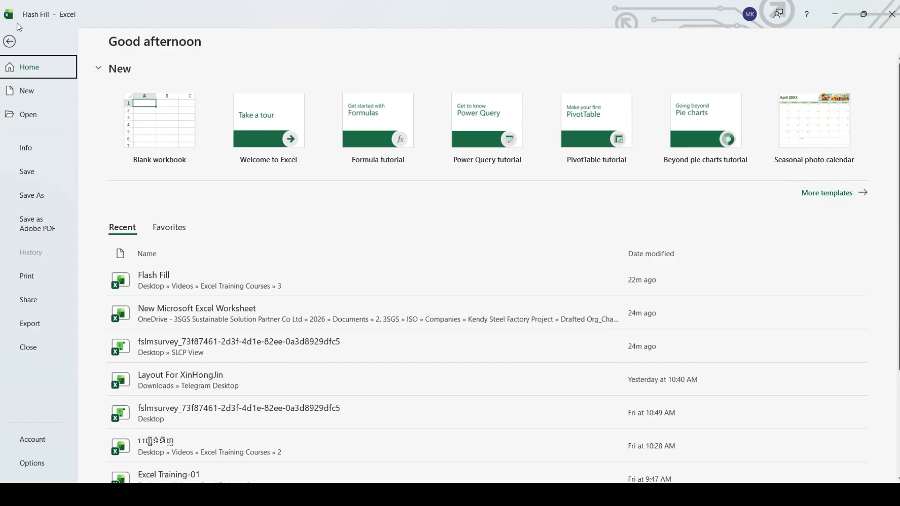
left_click(32, 463)
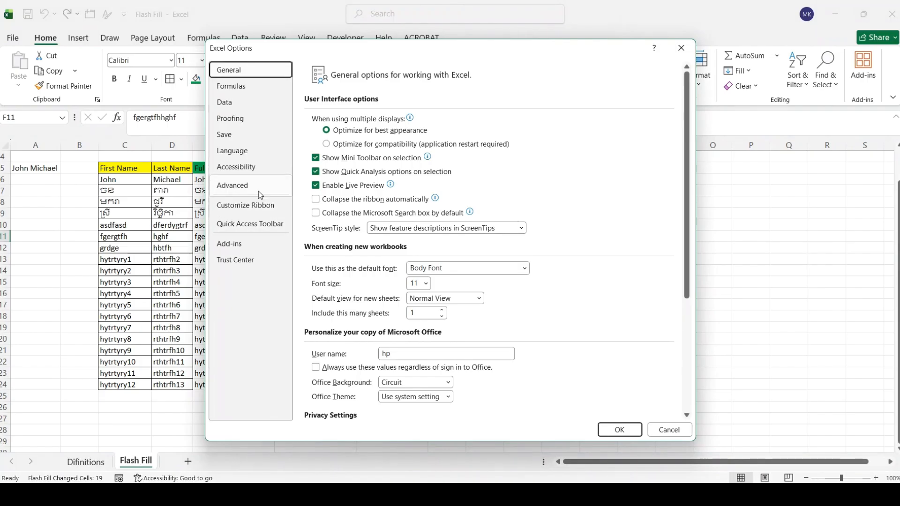
left_click(237, 186)
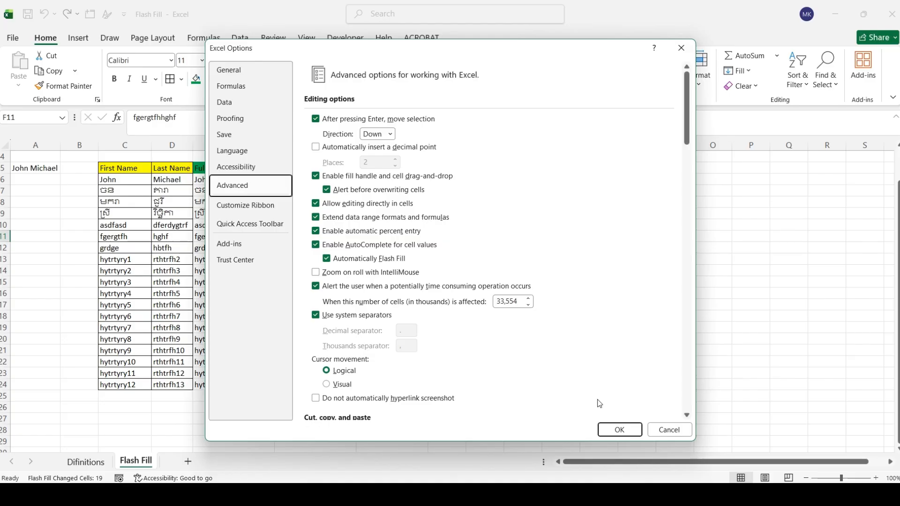
left_click(623, 429)
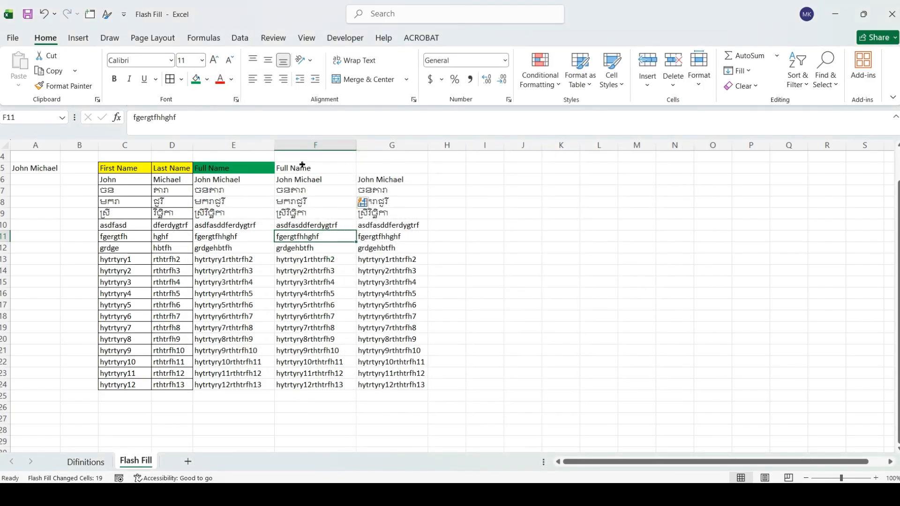
left_click(312, 190)
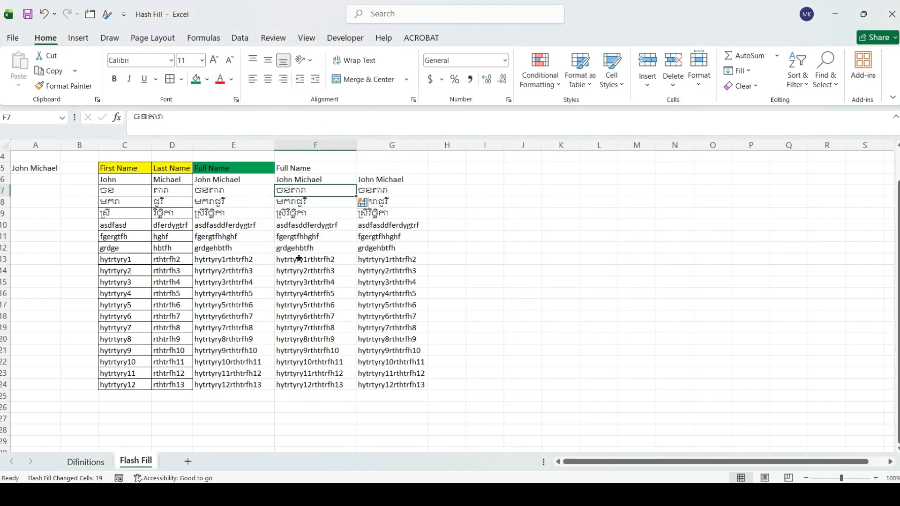
left_click(304, 282)
left_click_drag(318, 179, 336, 382)
left_click(317, 241)
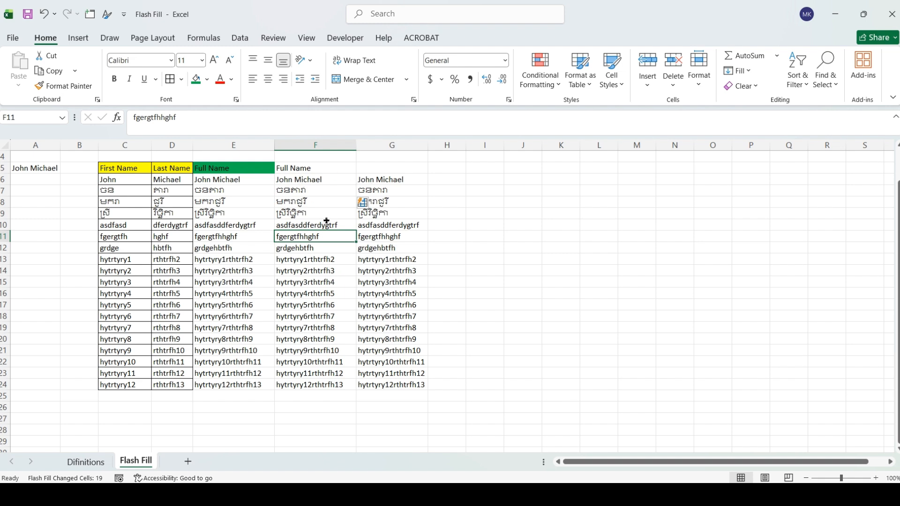
left_click_drag(116, 225, 168, 387)
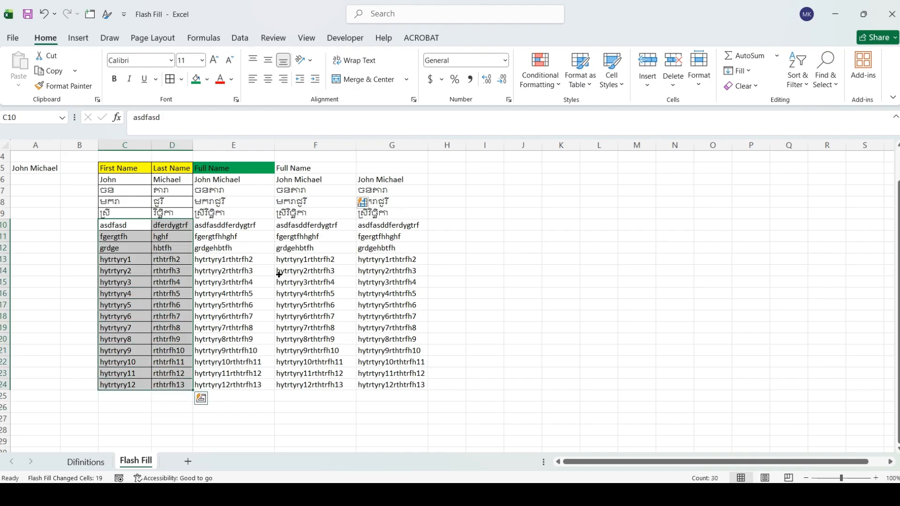
left_click_drag(293, 275, 329, 384)
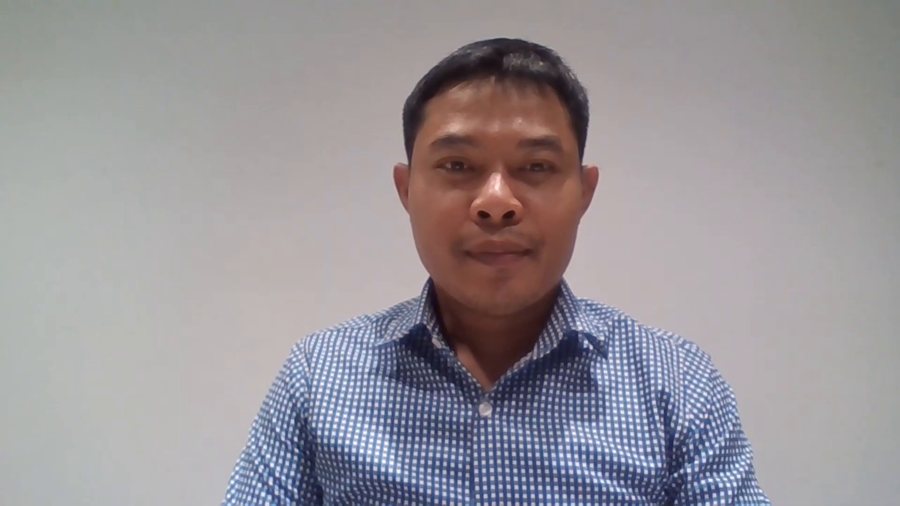